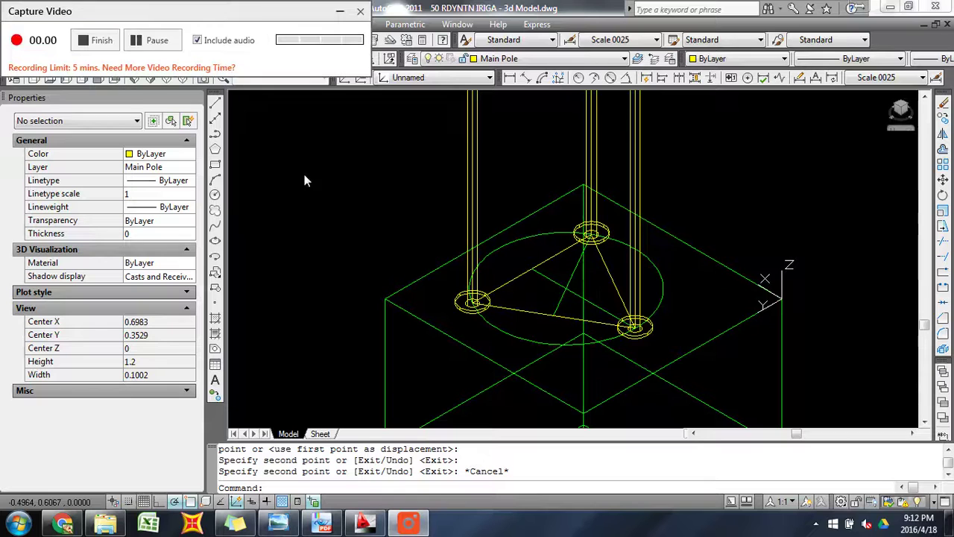
- Select the three leg solids, clear the selection, and set the UCS to Front
click(340, 13)
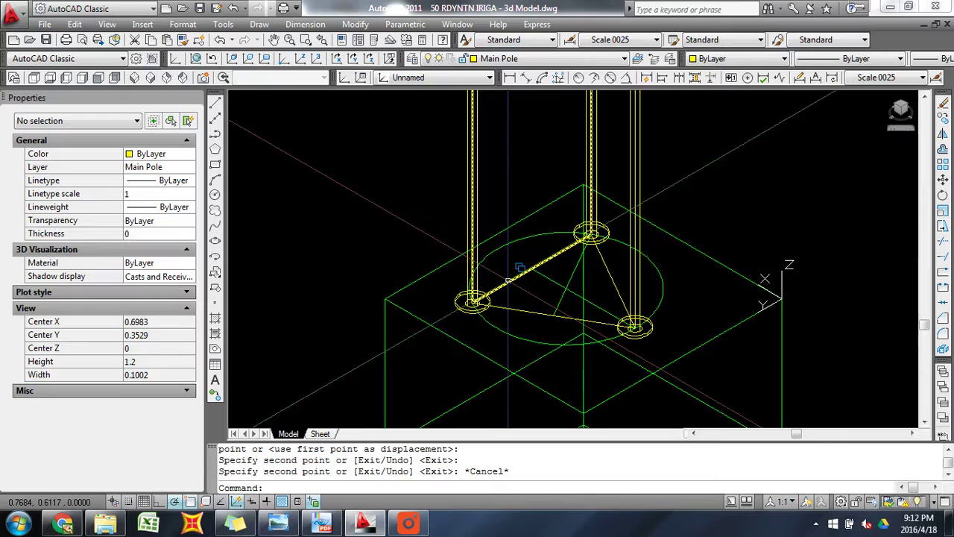
click(472, 301)
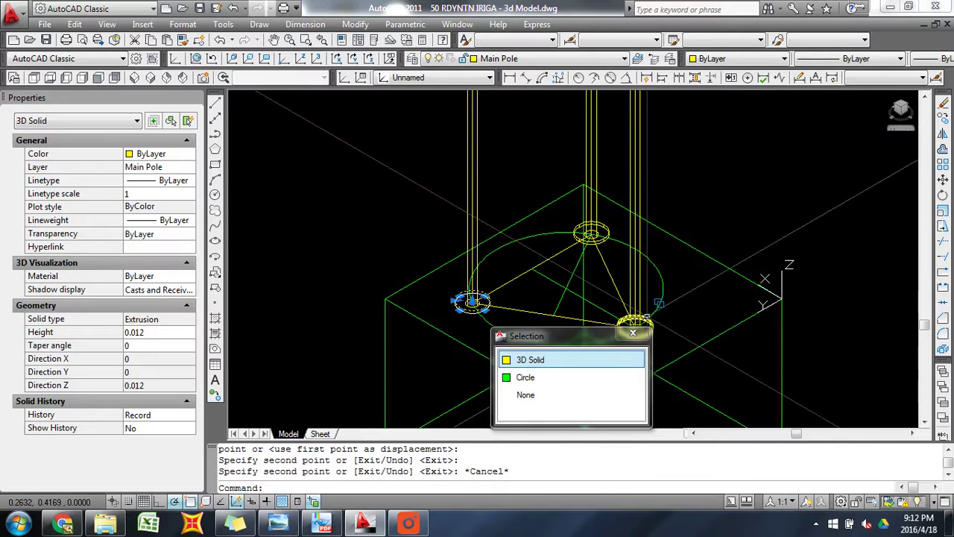
click(591, 233)
click(635, 325)
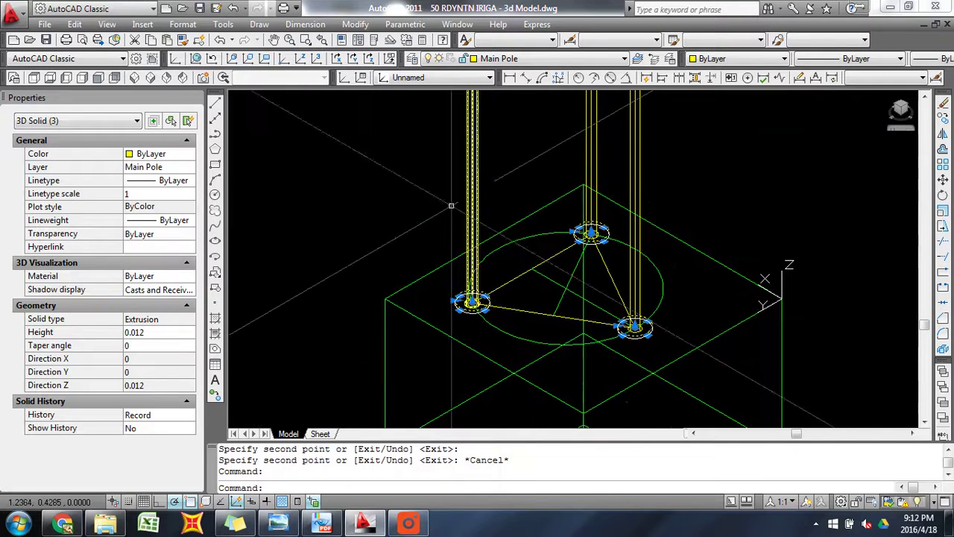
key(Escape)
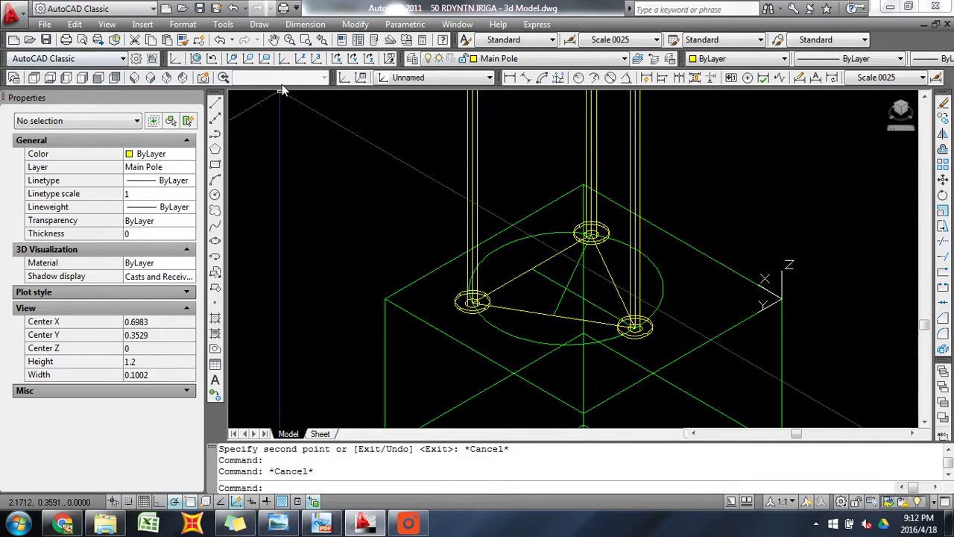
click(440, 77)
click(395, 152)
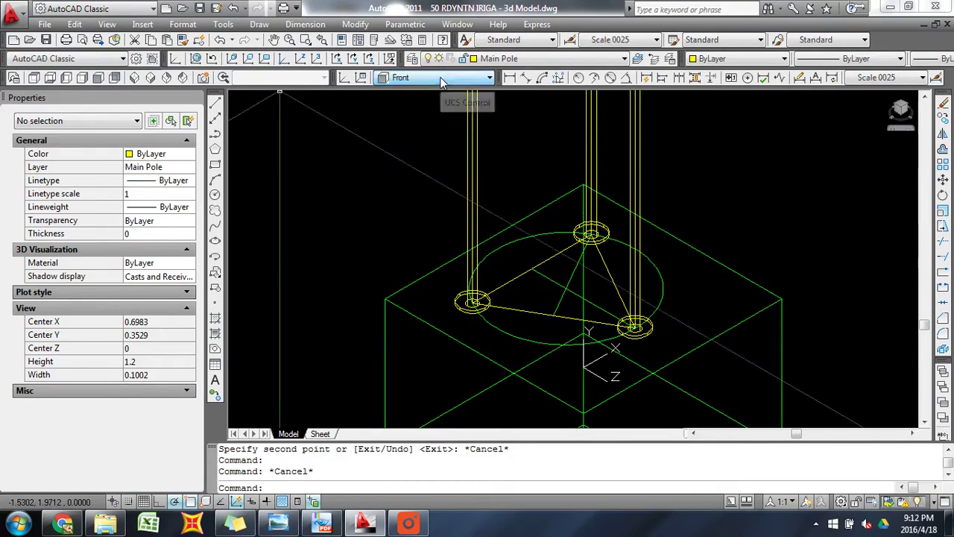
- Select the three washers and start a copy, then cancel it
click(607, 231)
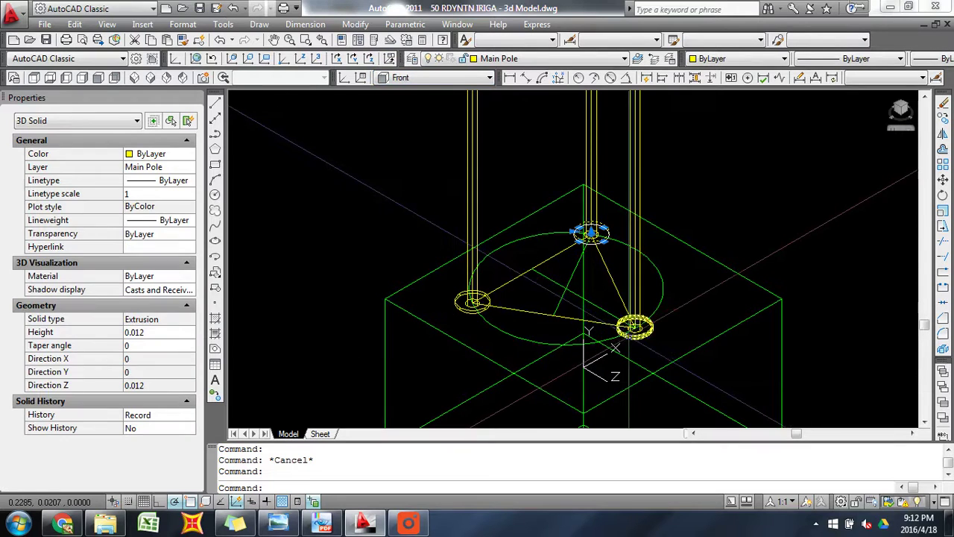
click(635, 326)
click(472, 301)
text(c)
key(Return)
click(319, 226)
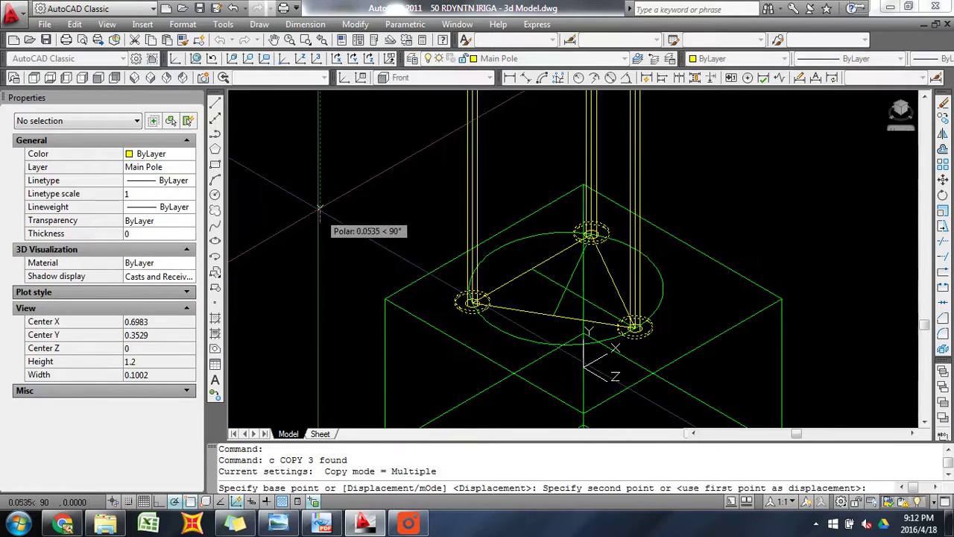
click(319, 211)
key(Escape)
- Use ID on the triangle centre, reading X 0.0000, Y 0.3000, Z -0.0866
text('p)
key(Return)
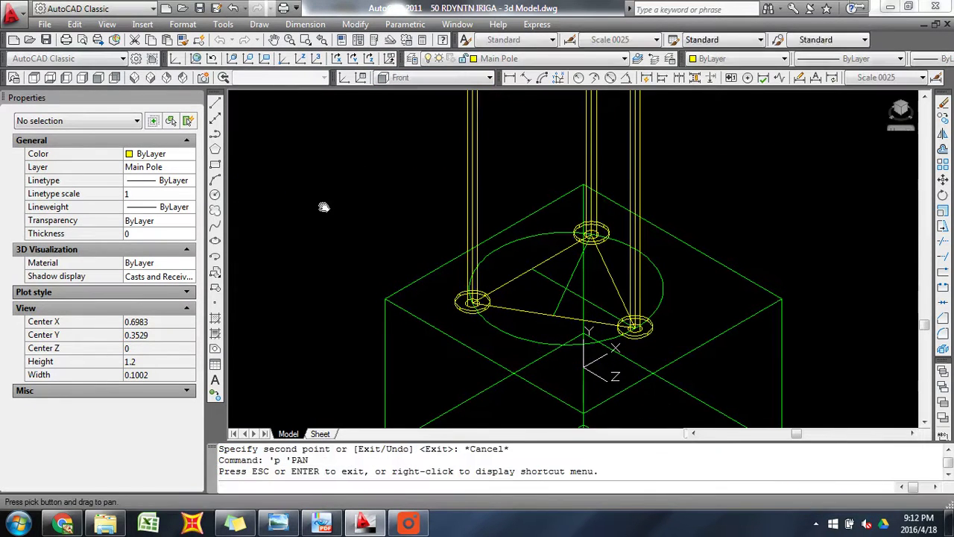
key(Escape)
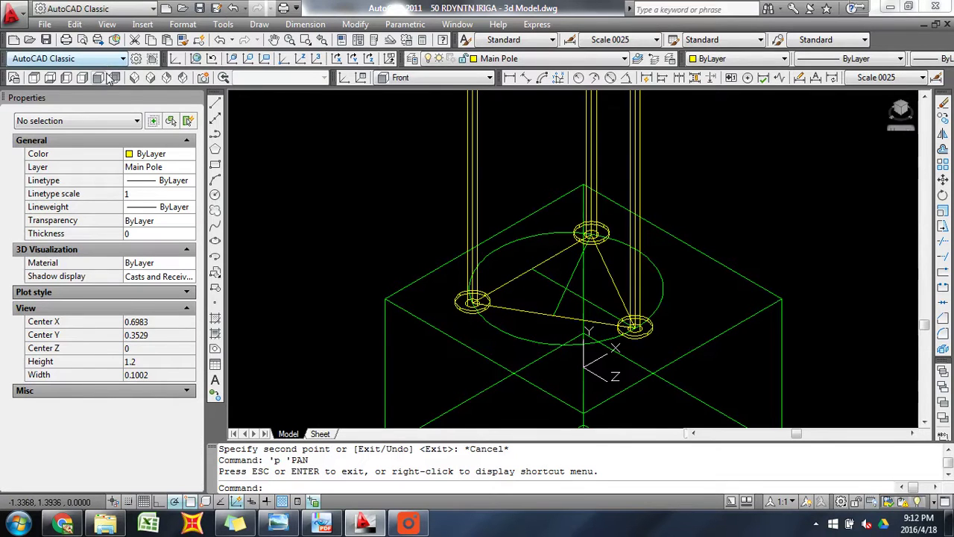
text(id)
key(Return)
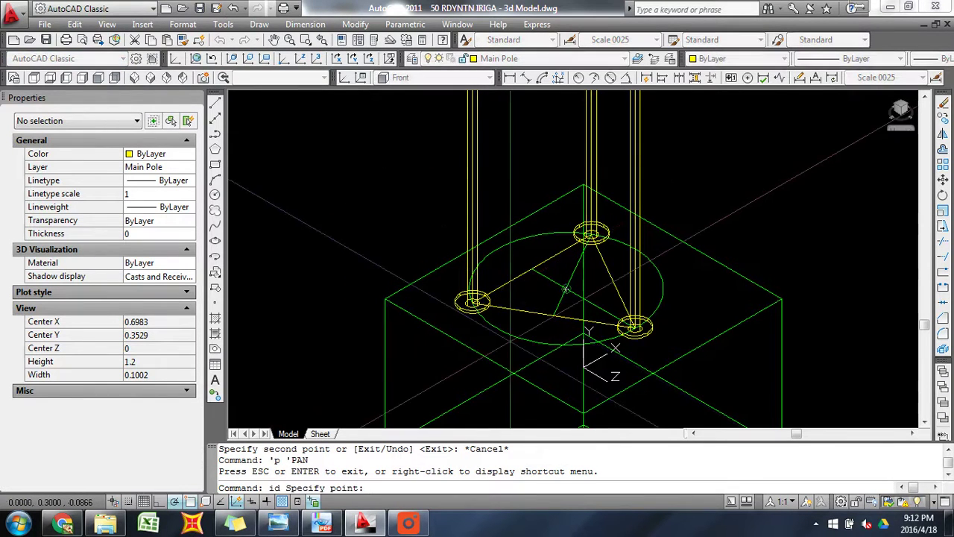
click(566, 289)
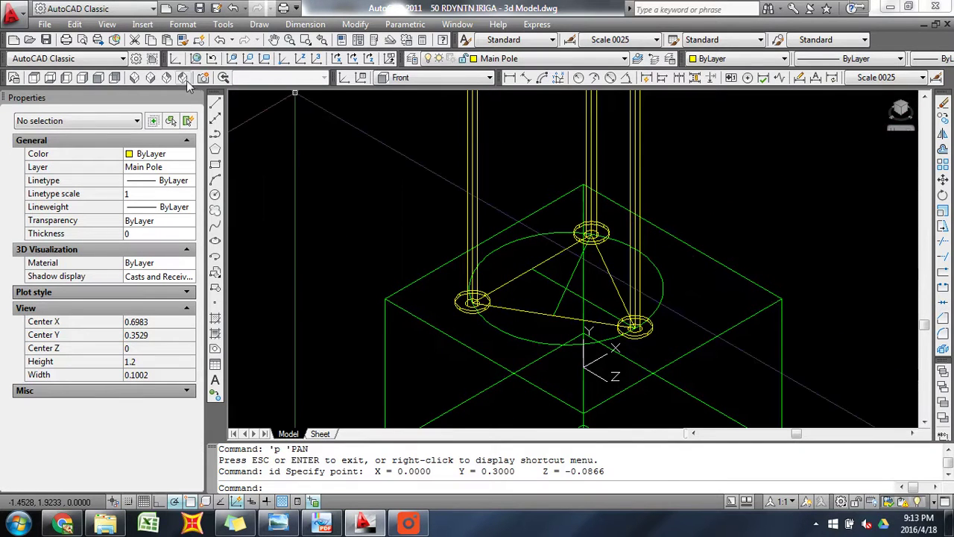
- Switch to the Front view and zoom-window onto the tops of the three legs
click(97, 77)
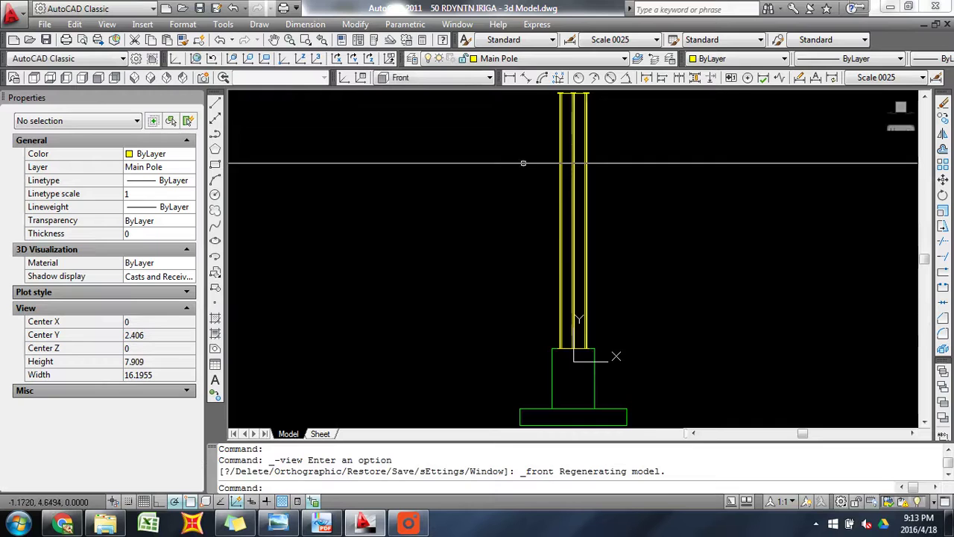
text('p)
key(Return)
drag(543, 145, 478, 217)
key(Escape)
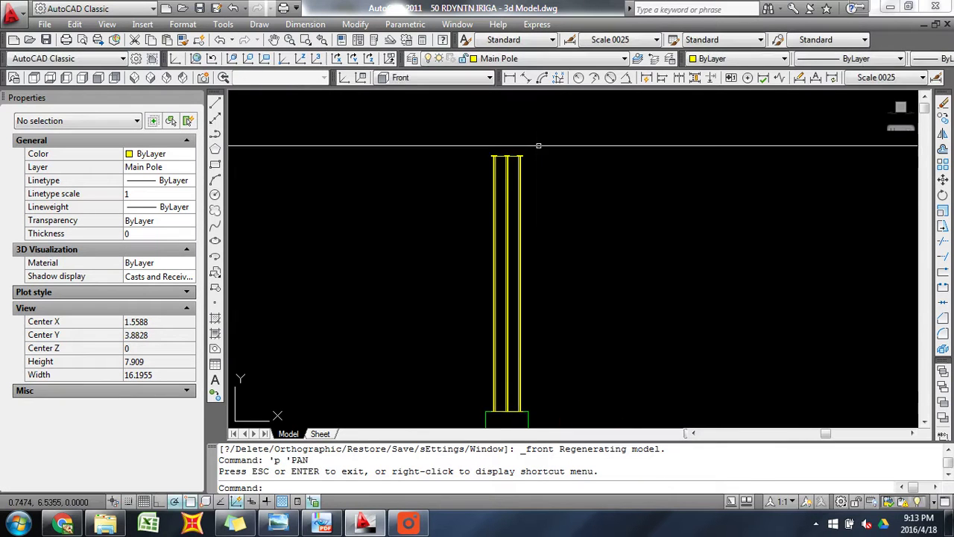
text(z)
key(Return)
text(w)
key(Return)
click(533, 155)
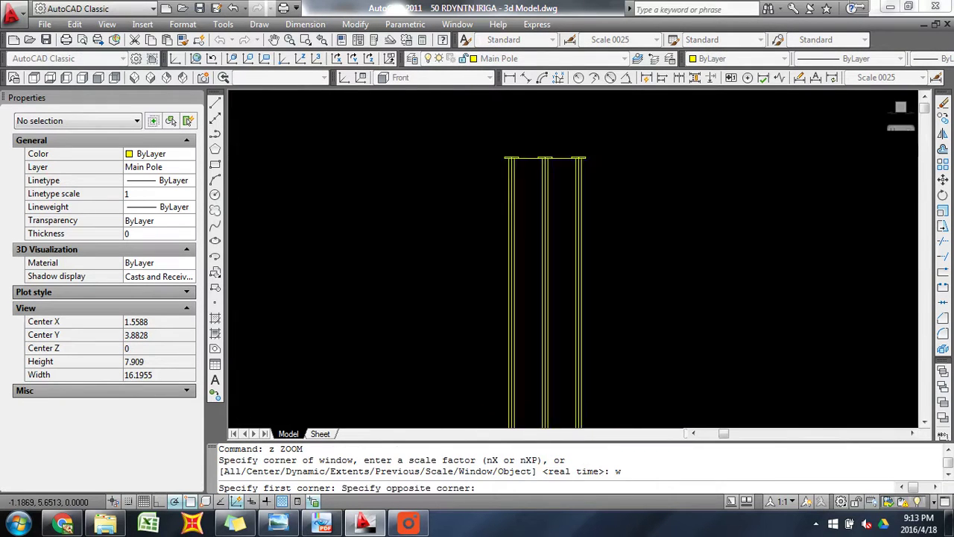
click(456, 177)
- Check point coordinates at the top plates with ID and try window selections over them
text(id)
key(Return)
click(576, 158)
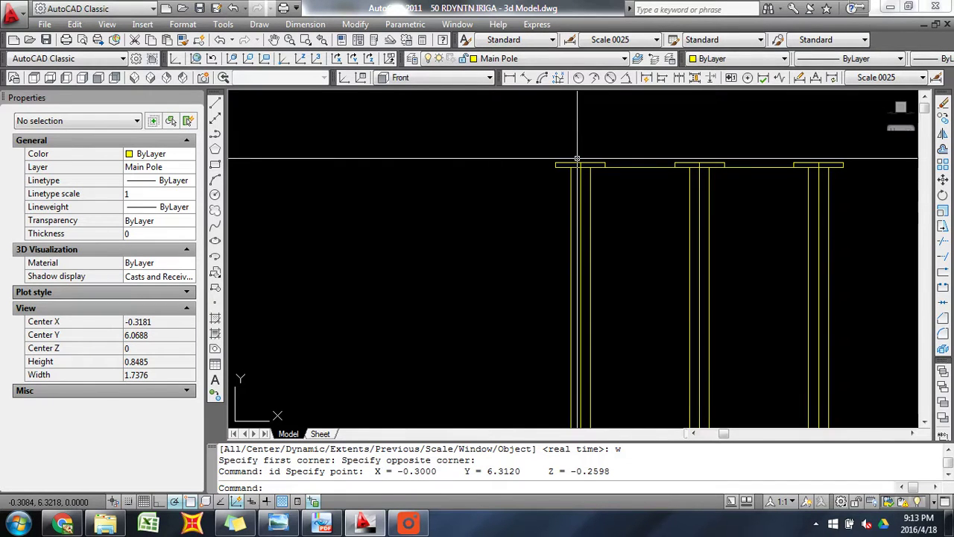
click(534, 159)
click(893, 201)
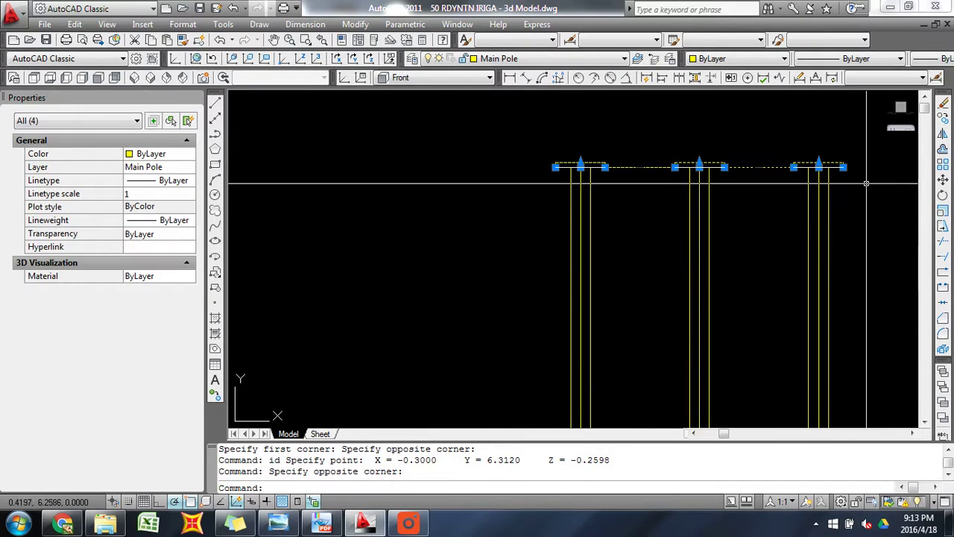
key(Escape)
click(861, 136)
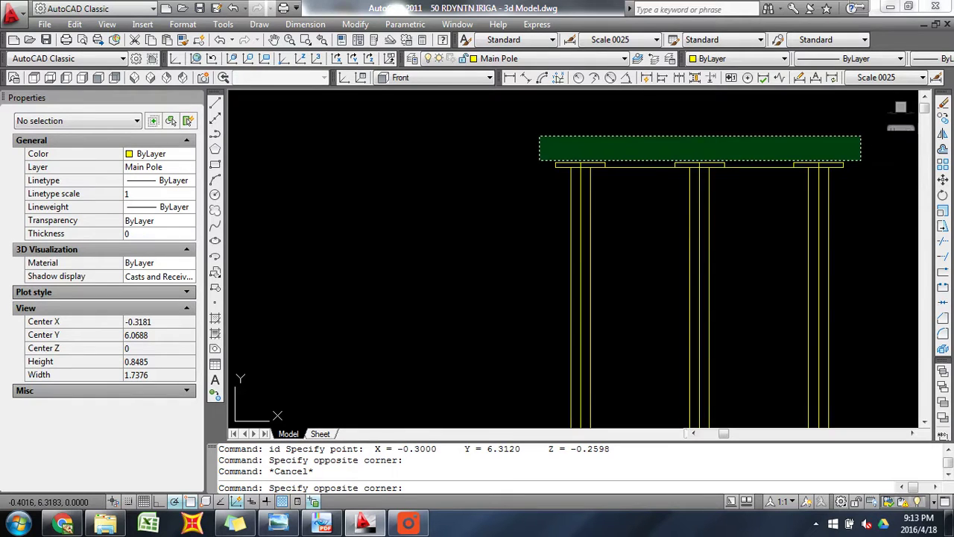
click(539, 160)
key(Return)
click(500, 181)
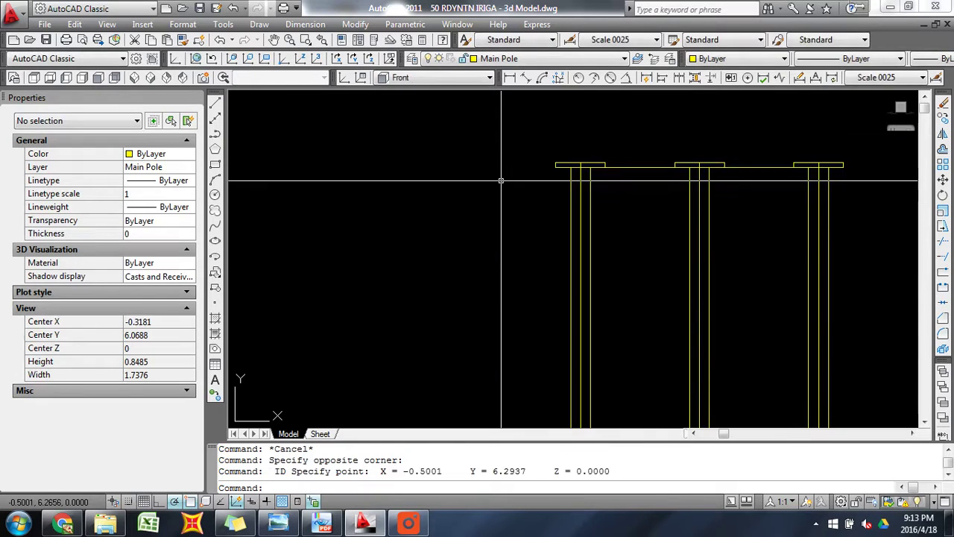
- Select the three flange plates and move them down 0.012
text(m)
key(Return)
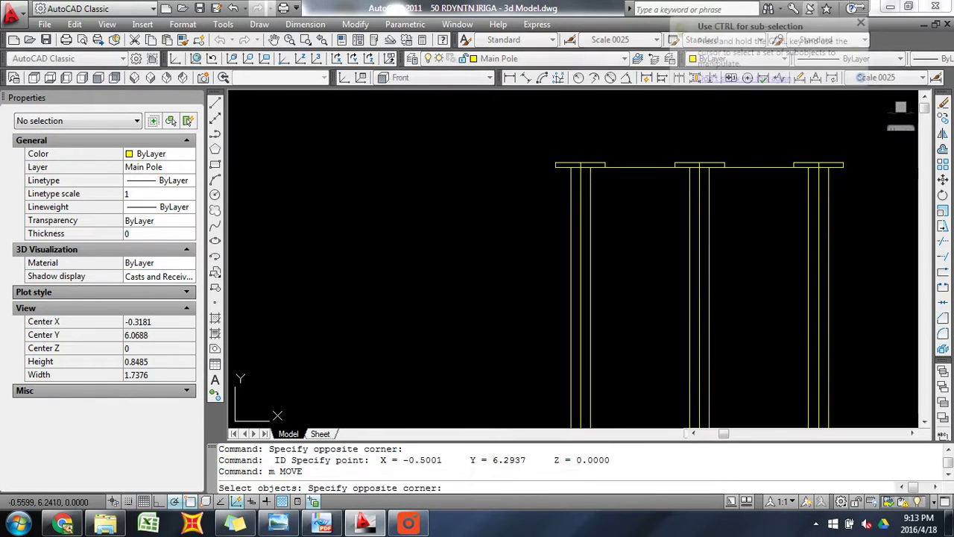
key(Escape)
key(Escape)
click(871, 136)
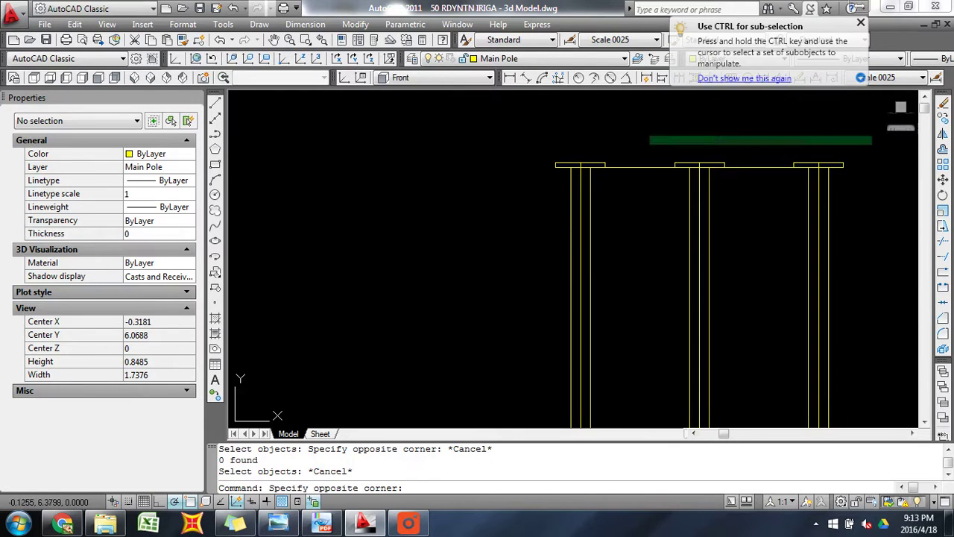
click(514, 164)
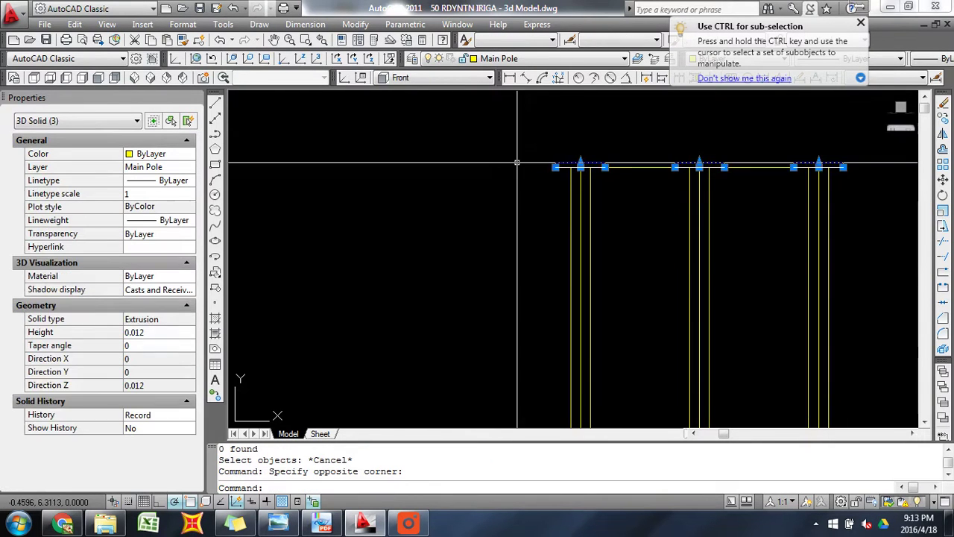
text(m)
key(Return)
click(442, 192)
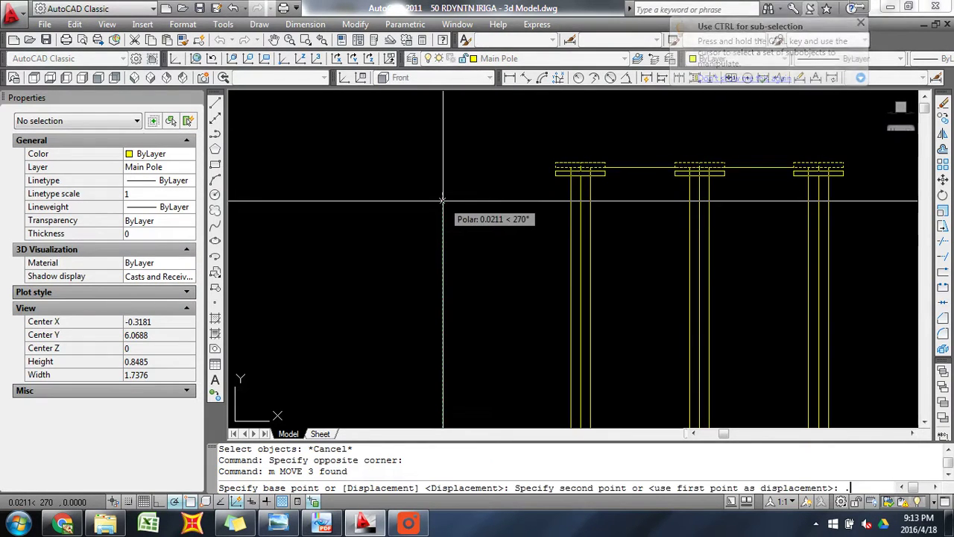
text(012)
key(Return)
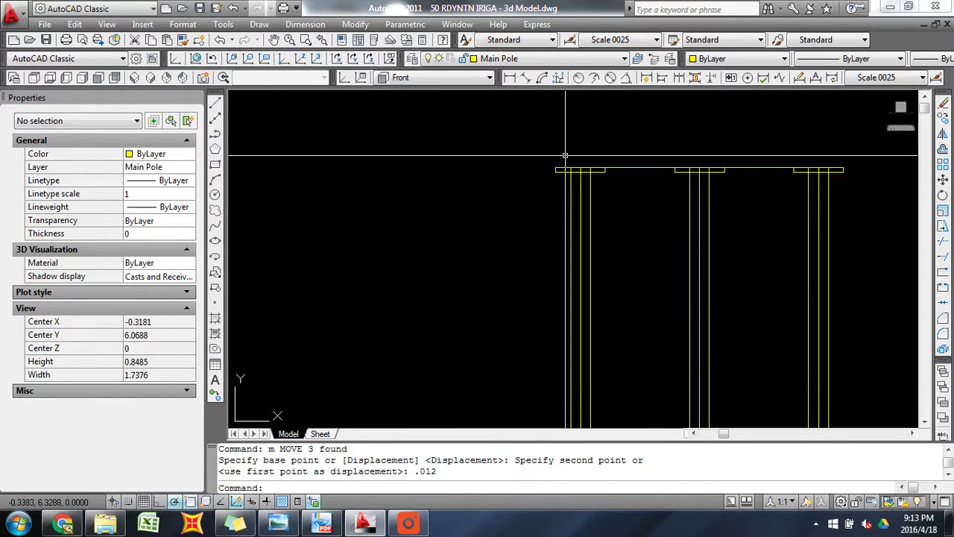
- Switch to SW Isometric, zoom onto the leg bases, and bring up the reference photo
click(134, 77)
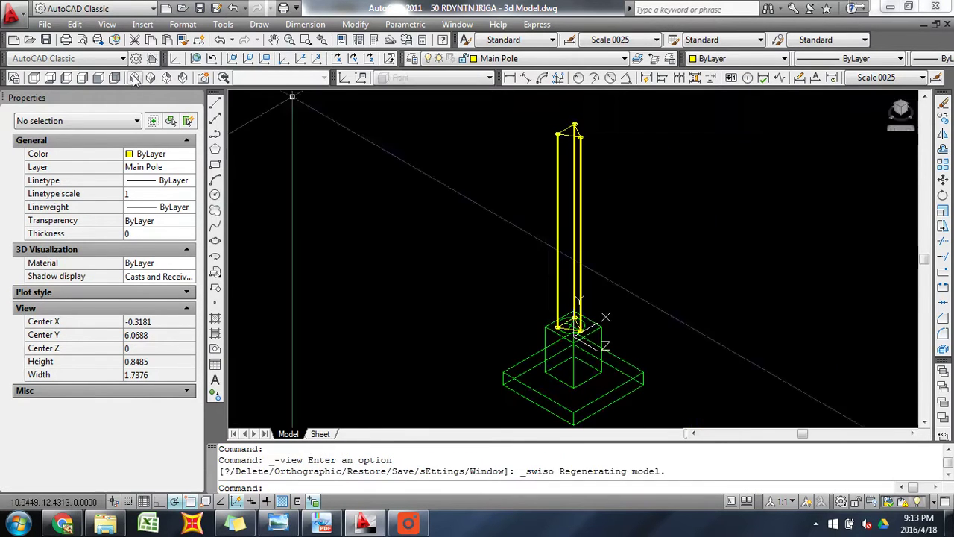
text(z)
key(Return)
text(w)
key(Return)
click(524, 304)
click(604, 355)
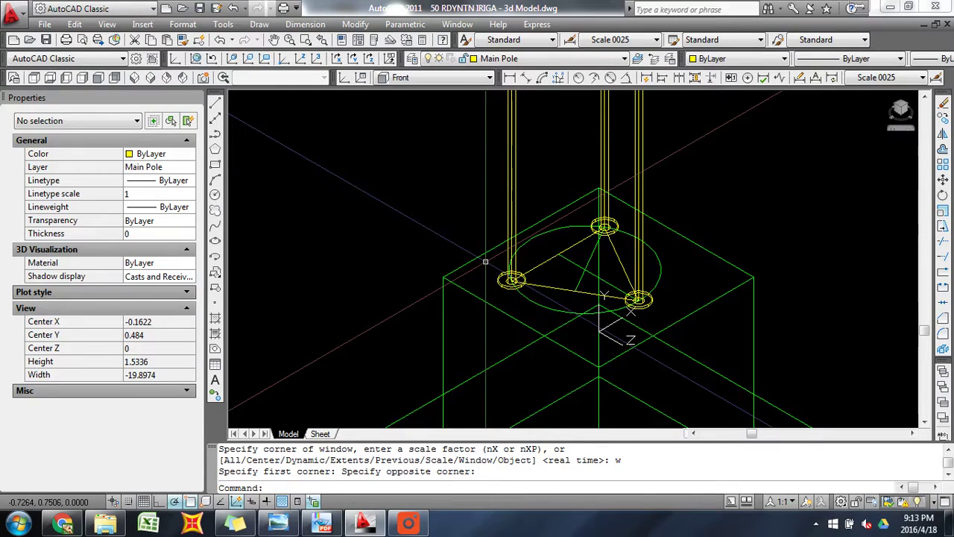
key(alt+Tab)
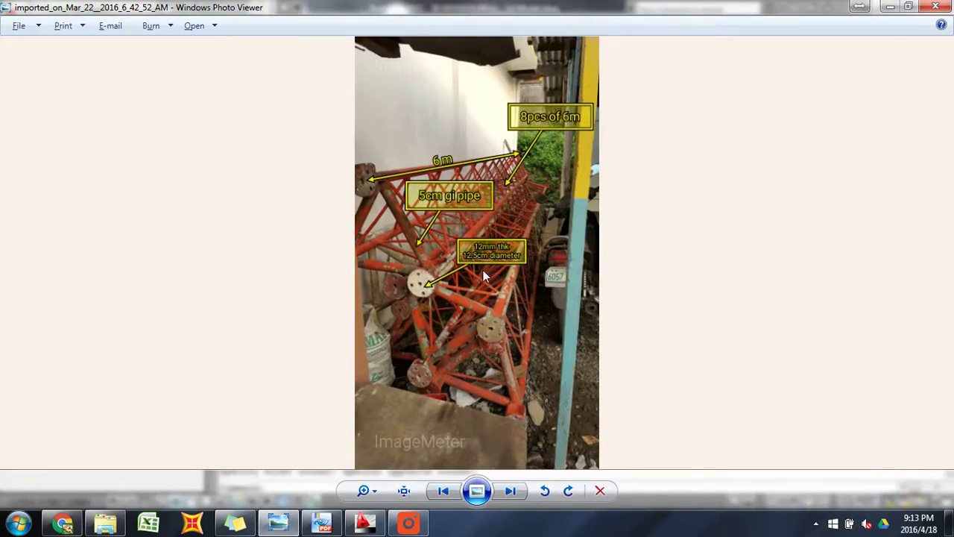
- Step forward four images through the tower site photos
key(Right)
key(Right)
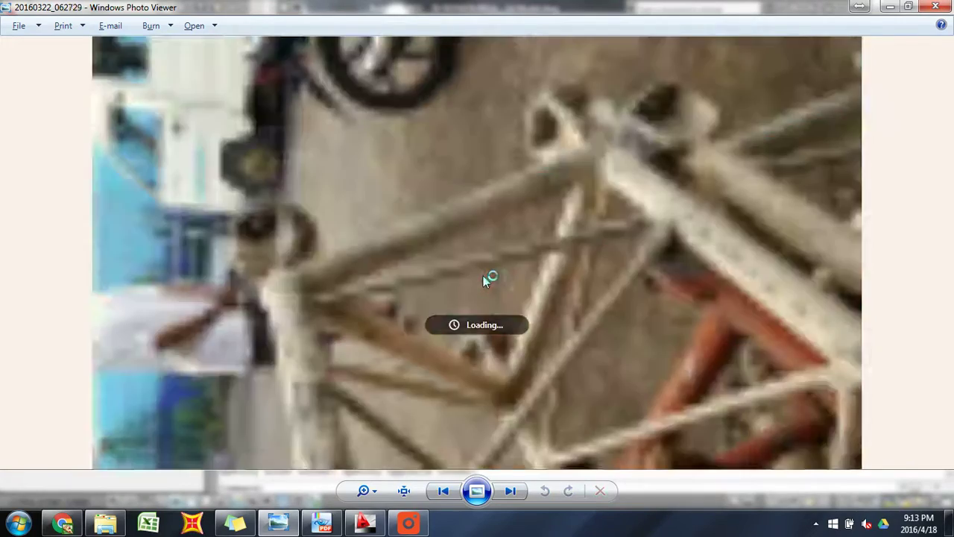
key(Right)
key(Right)
key(Right)
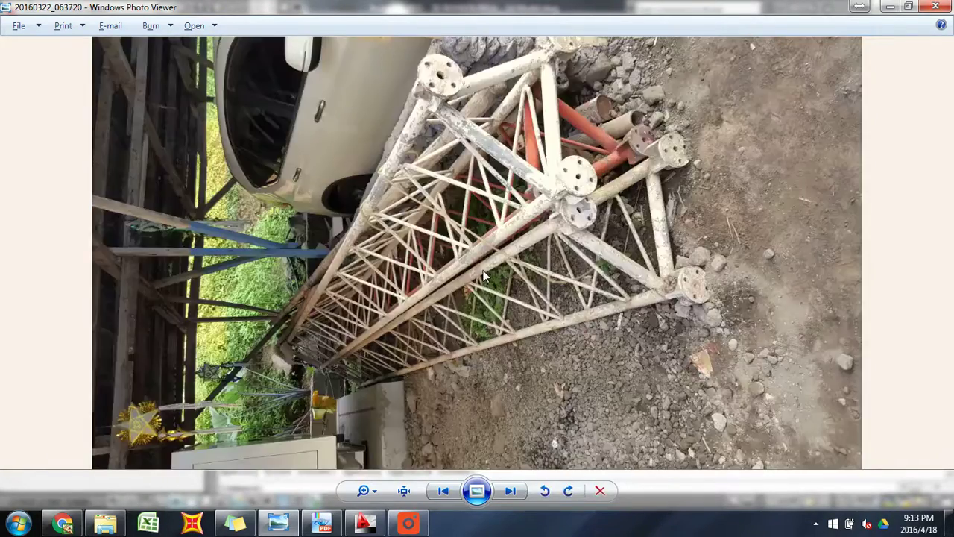
key(Right)
key(Right)
key(Right)
key(Right)
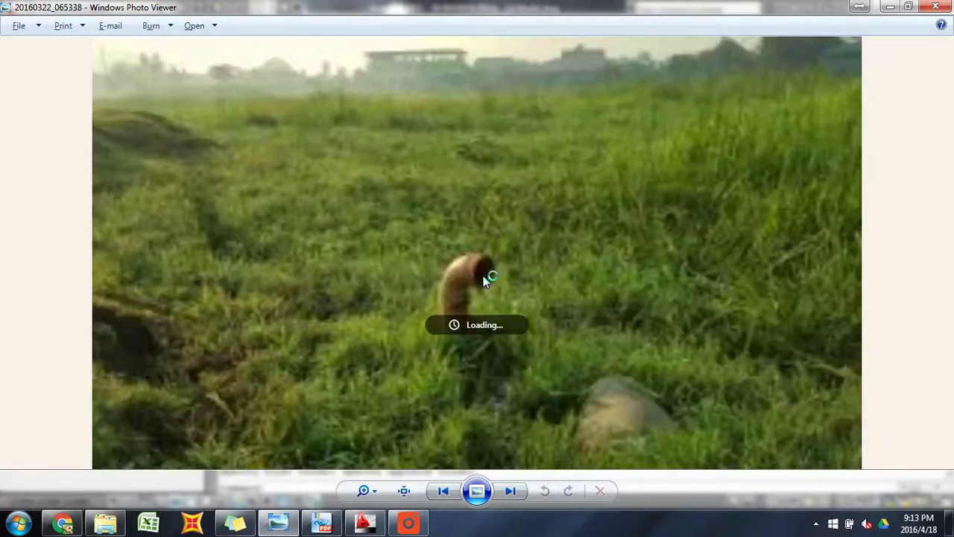
key(Right)
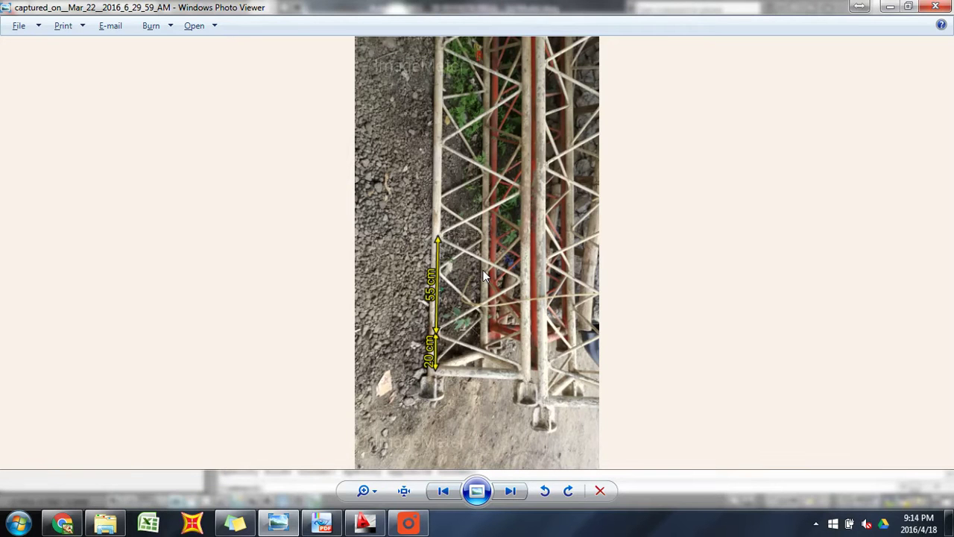
- Launch Calculator, compute 6000 / 55 = 10.909…, and move the window to the left
key(super)
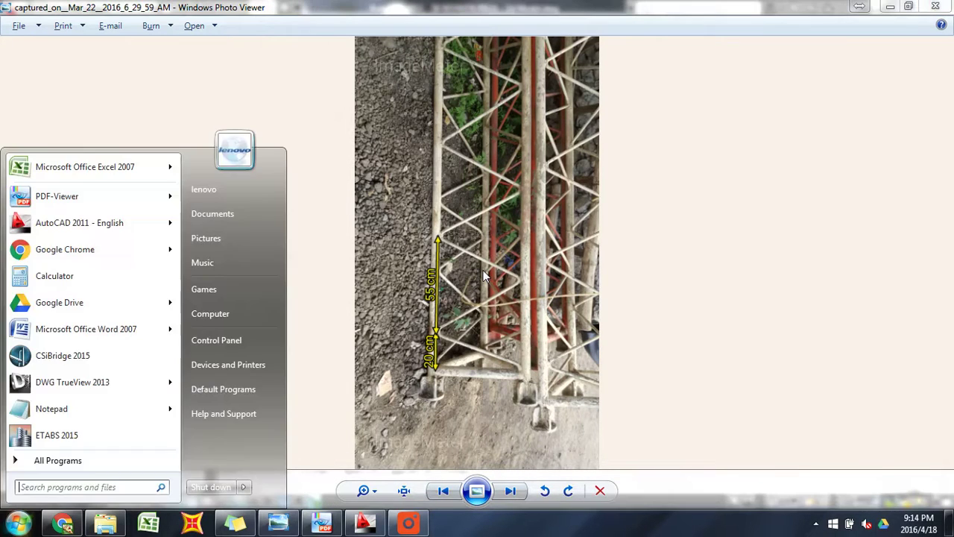
text(calc)
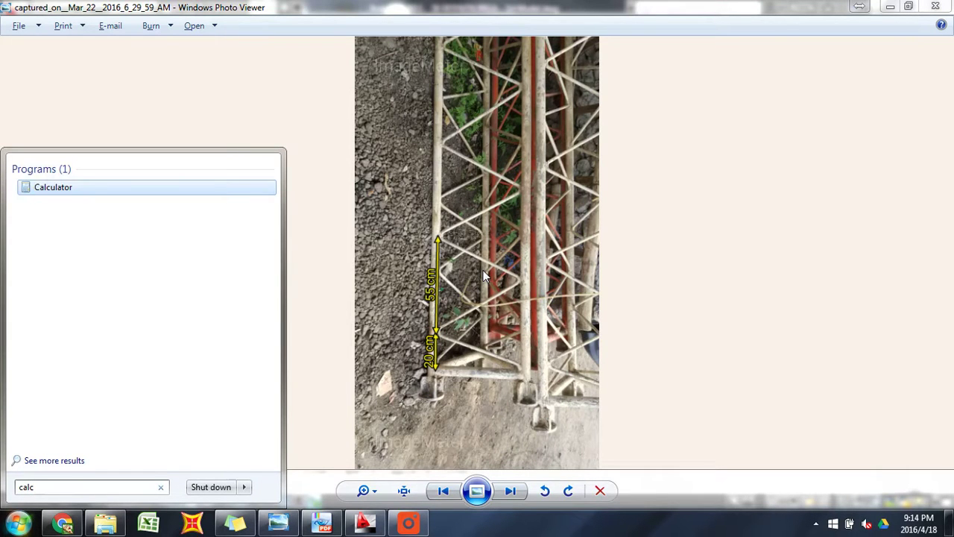
key(Return)
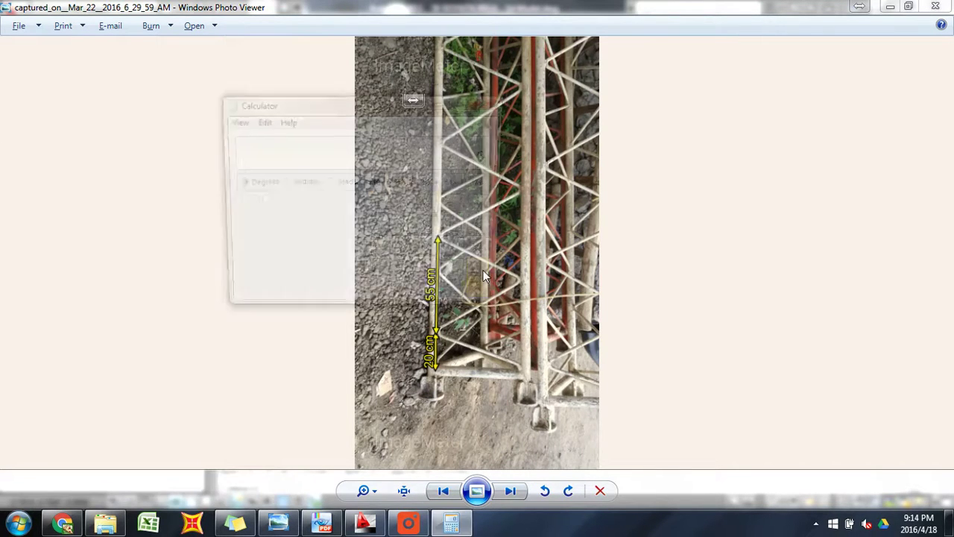
text(6)
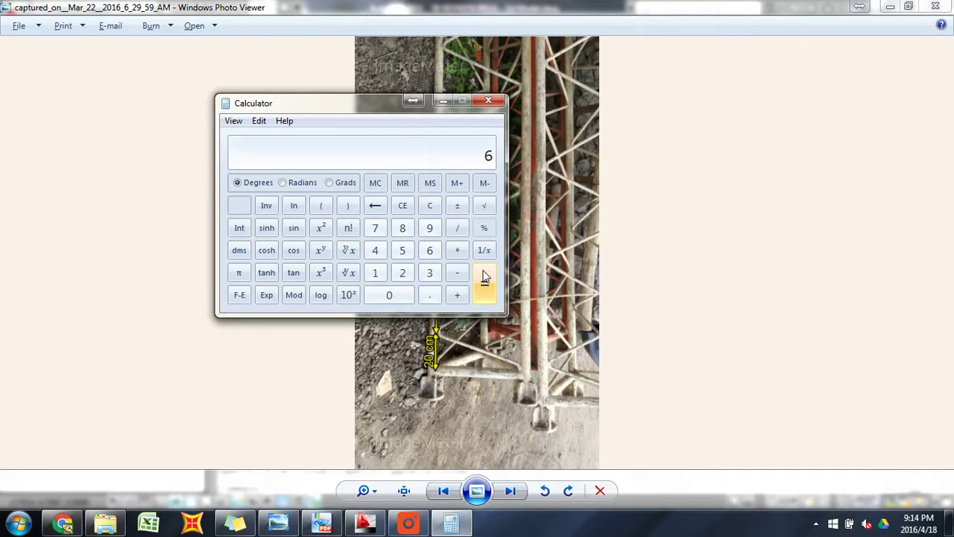
text(000 )
text(/ )
text(55)
click(484, 275)
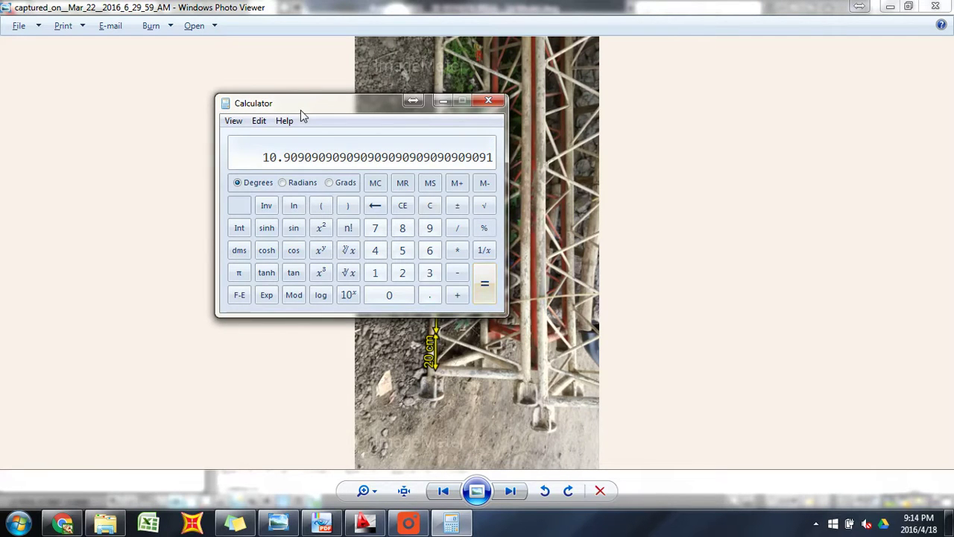
mouse_move(301, 110)
mouse_down()
mouse_move(187, 108)
mouse_move(111, 126)
mouse_up()
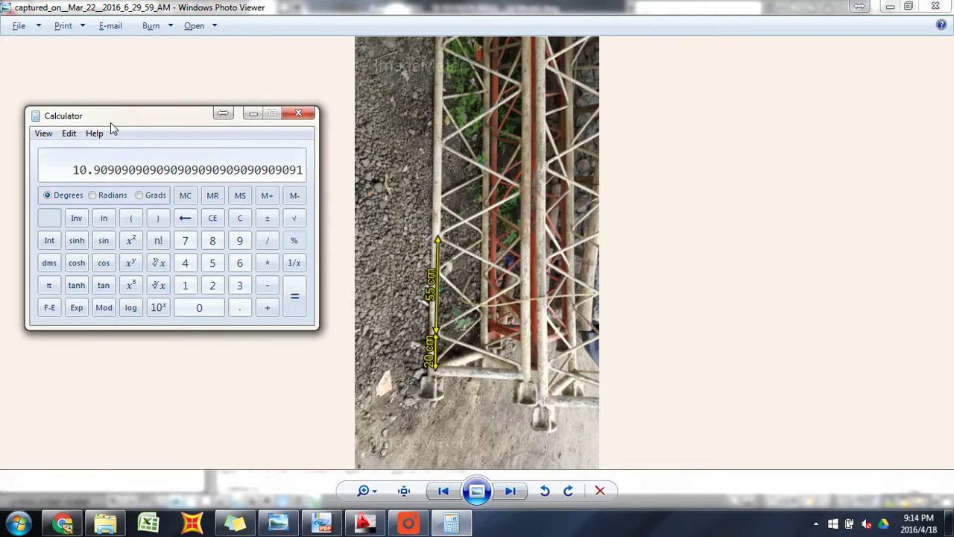
- Compute 550 × 10, then add 200 + 200 to get 5900
text(550)
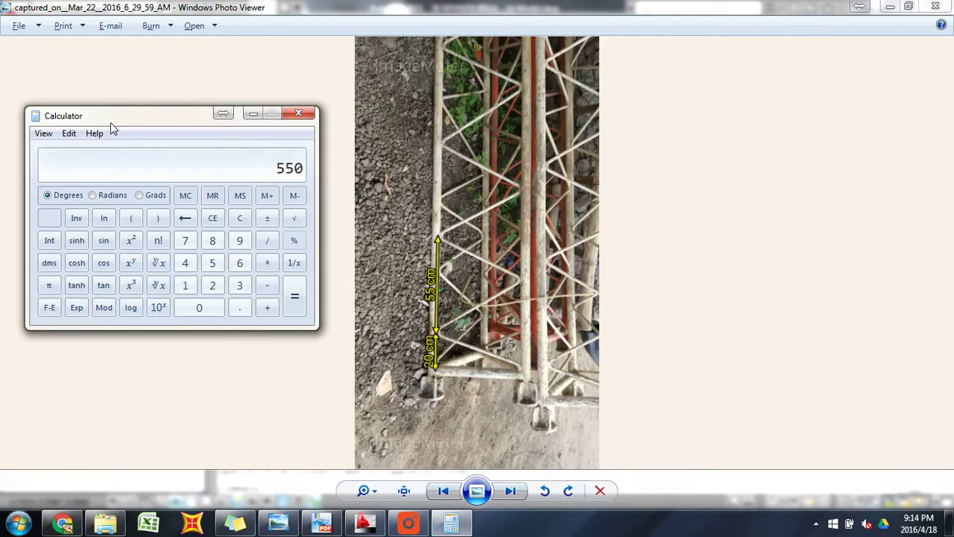
text(*10)
key(Return)
text(+)
text(200+)
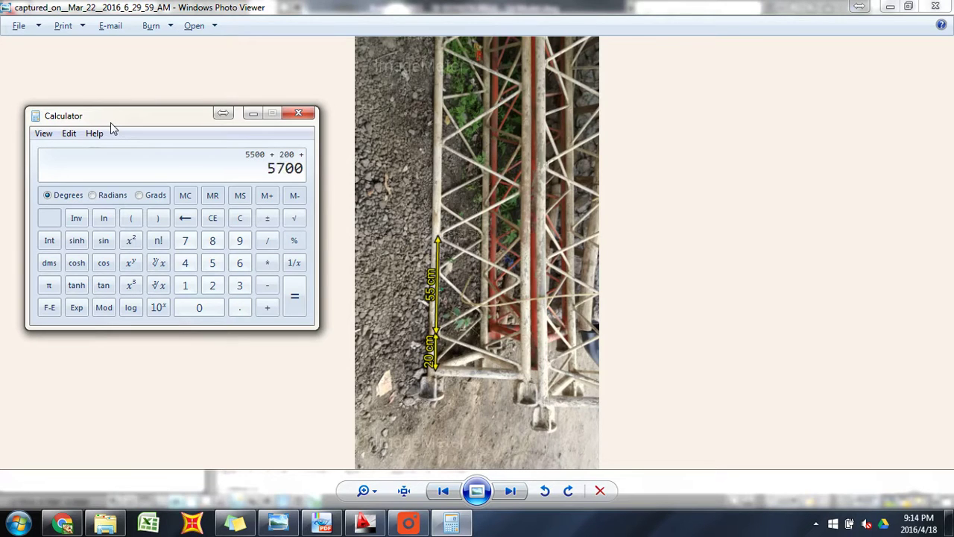
text(200)
key(Return)
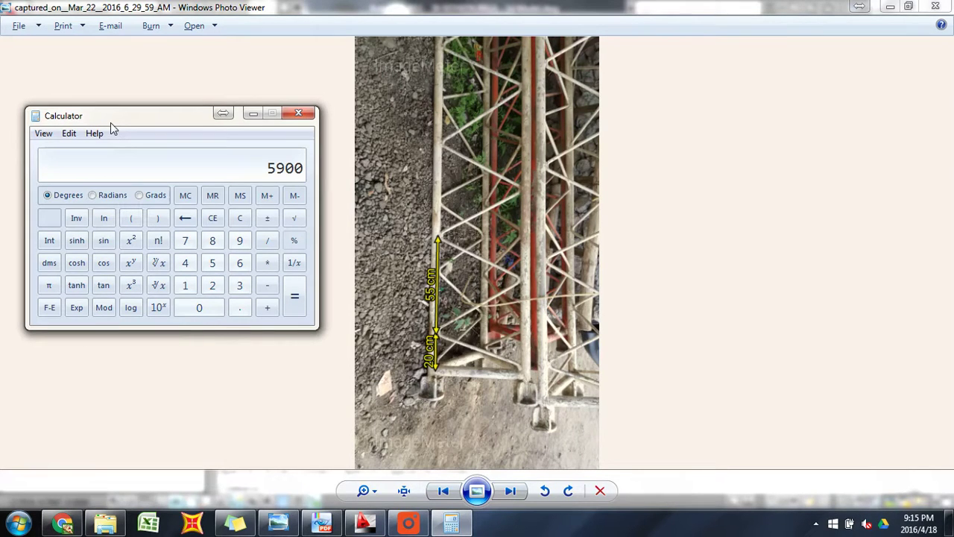
- Decline the Sticky Keys prompt and switch back to the AutoCAD model
key(shift)
key(shift)
key(shift)
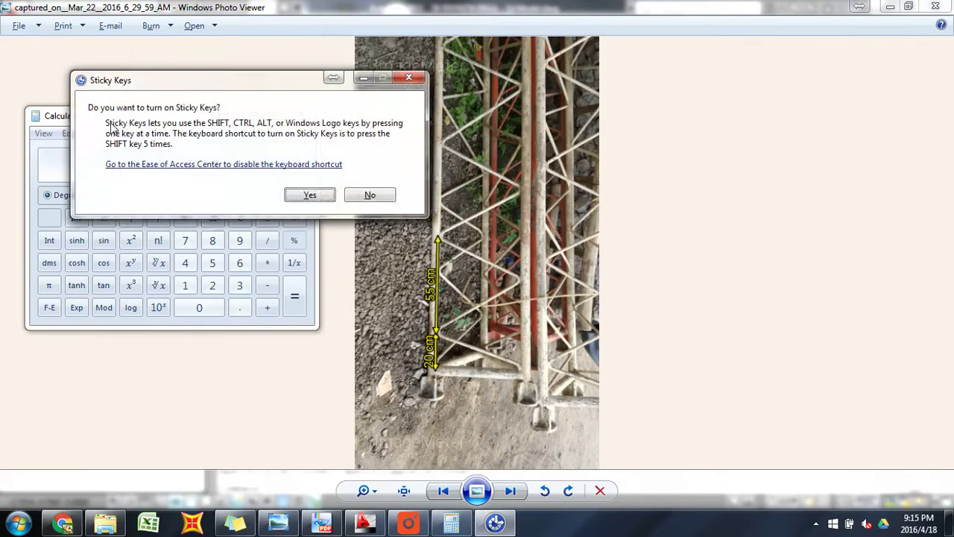
click(356, 193)
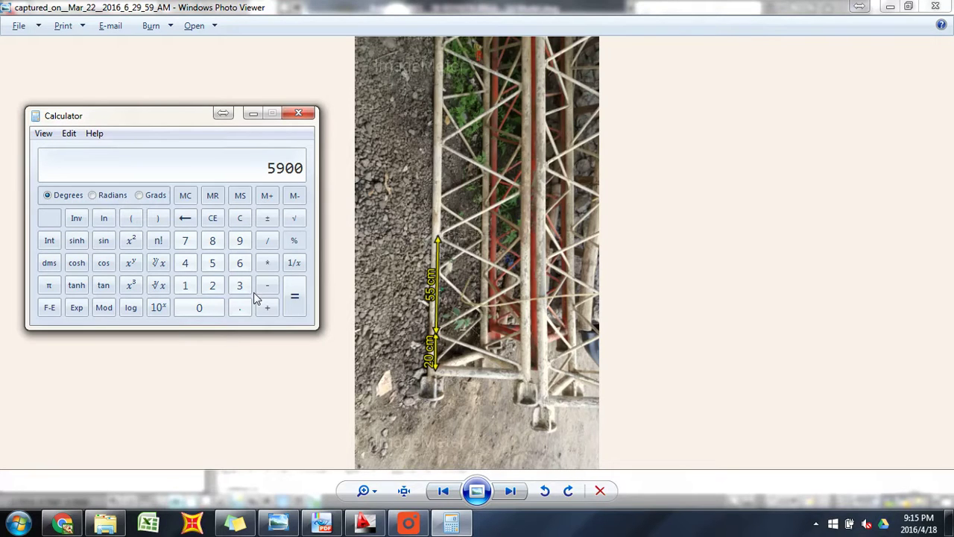
click(416, 525)
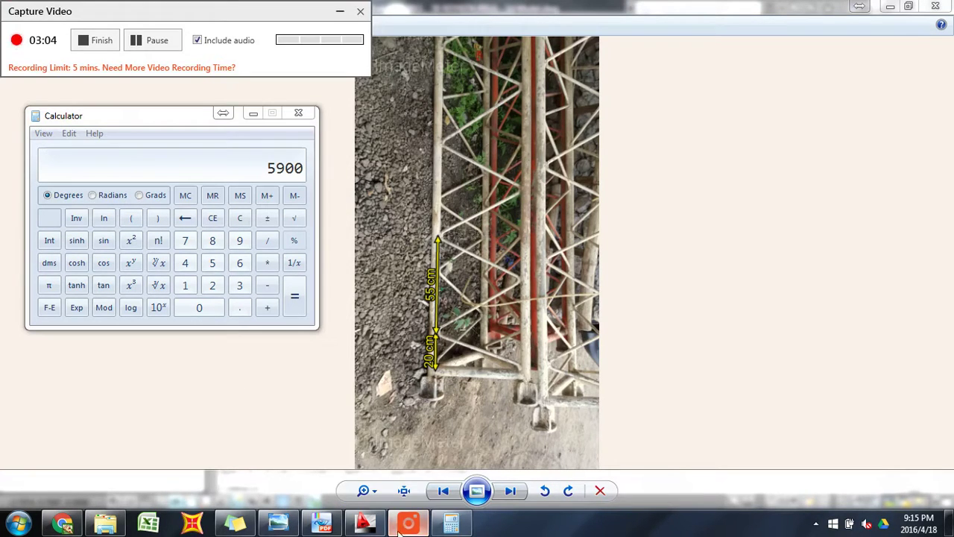
click(367, 526)
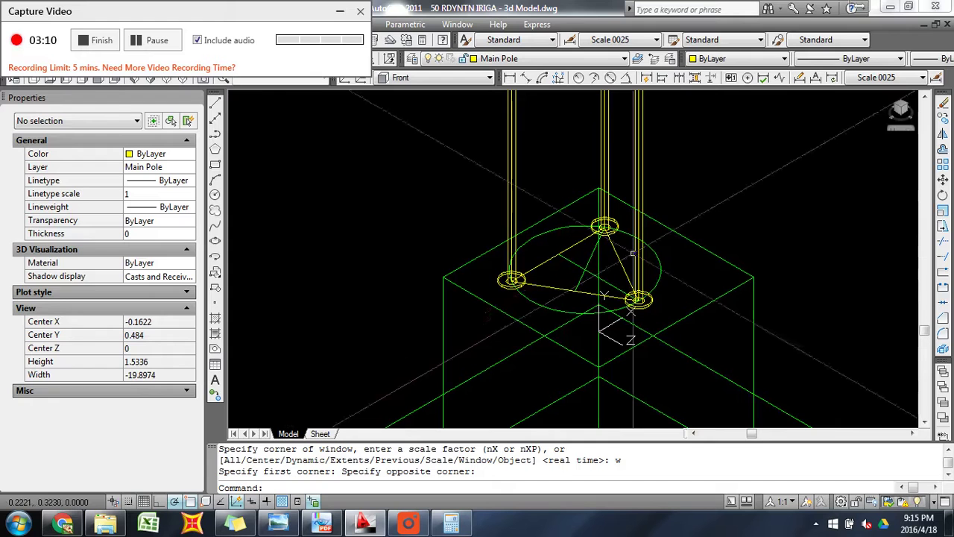
- Select the triangle's 3D face and polyline and copy them 0.05 straight up
click(621, 265)
key(Escape)
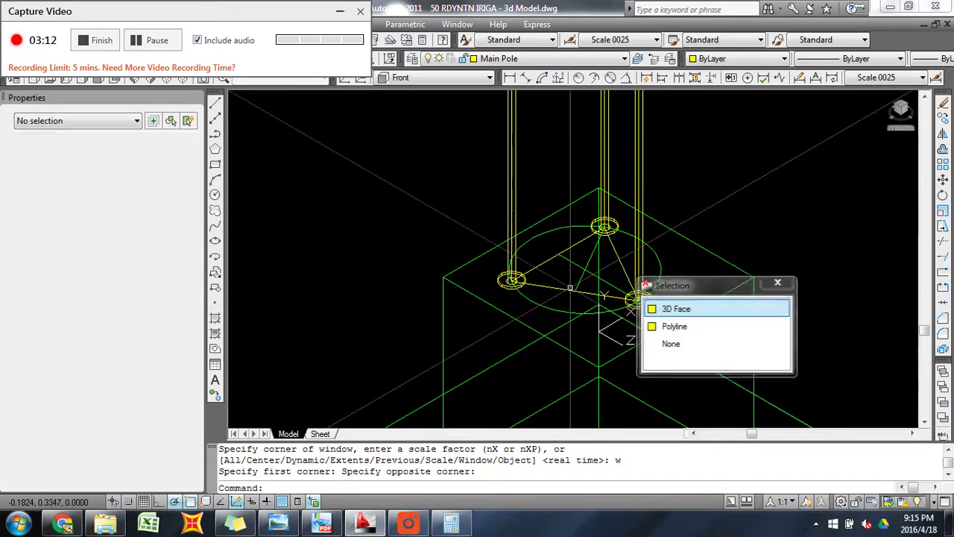
click(622, 270)
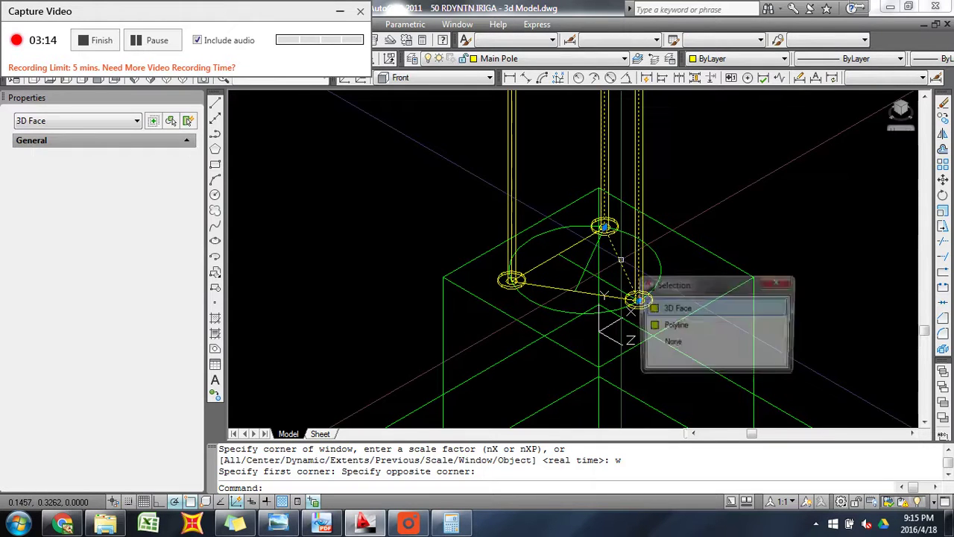
click(568, 252)
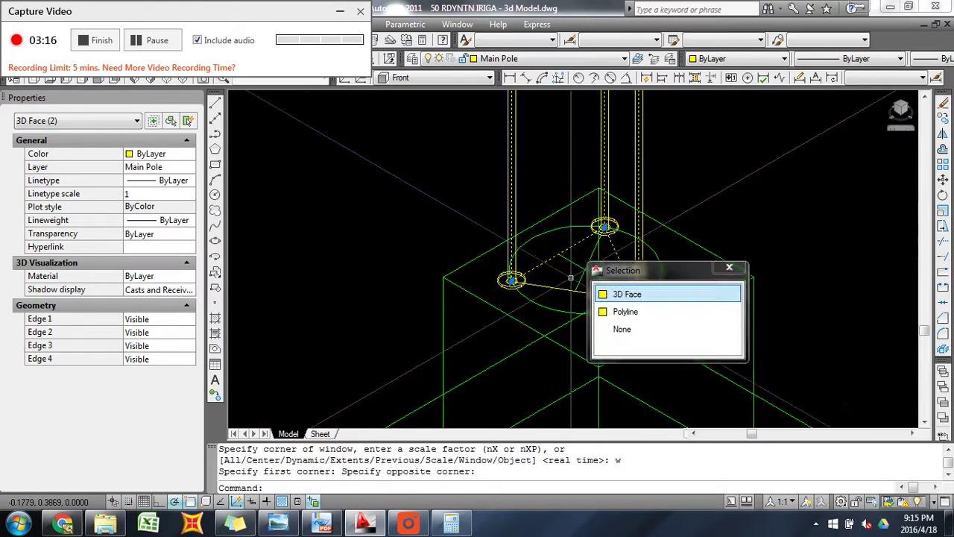
click(624, 312)
text(c)
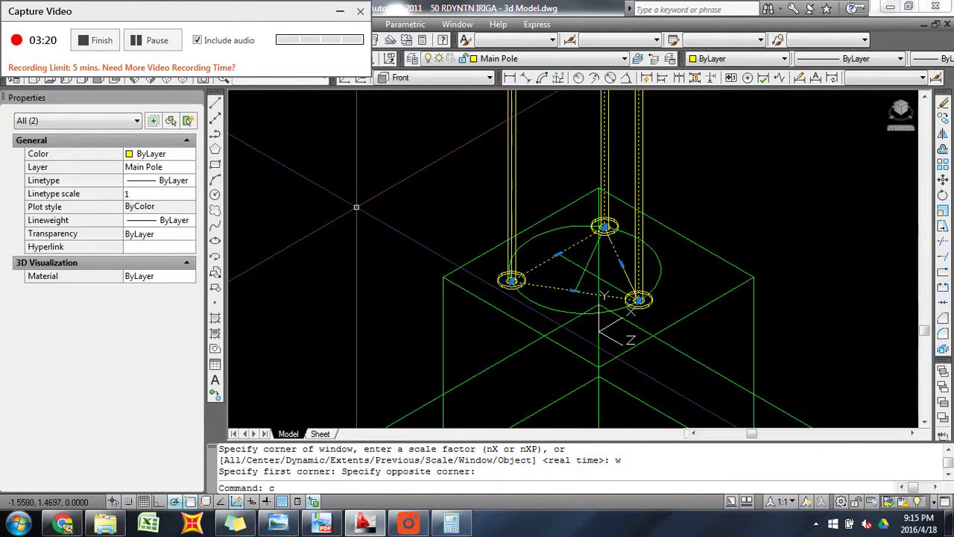
key(Return)
click(363, 255)
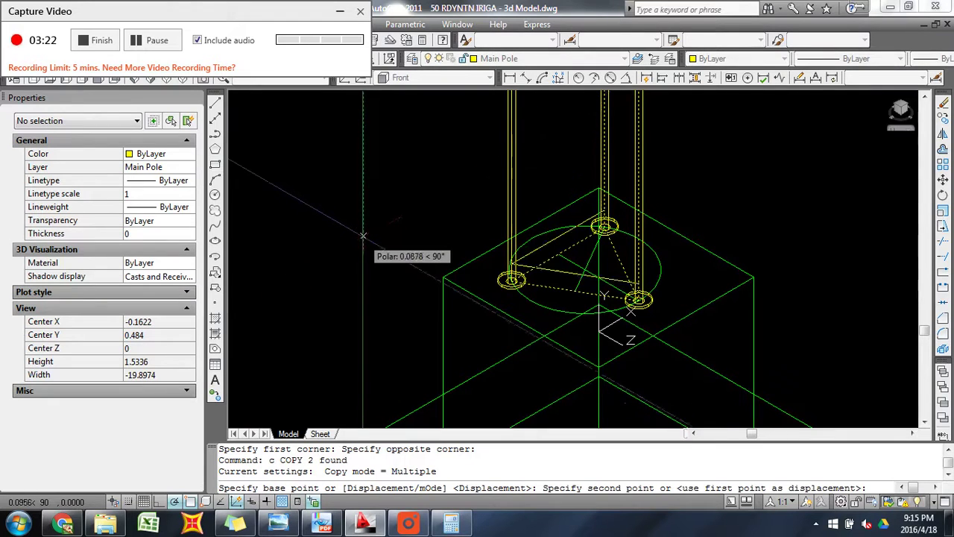
text(.0)
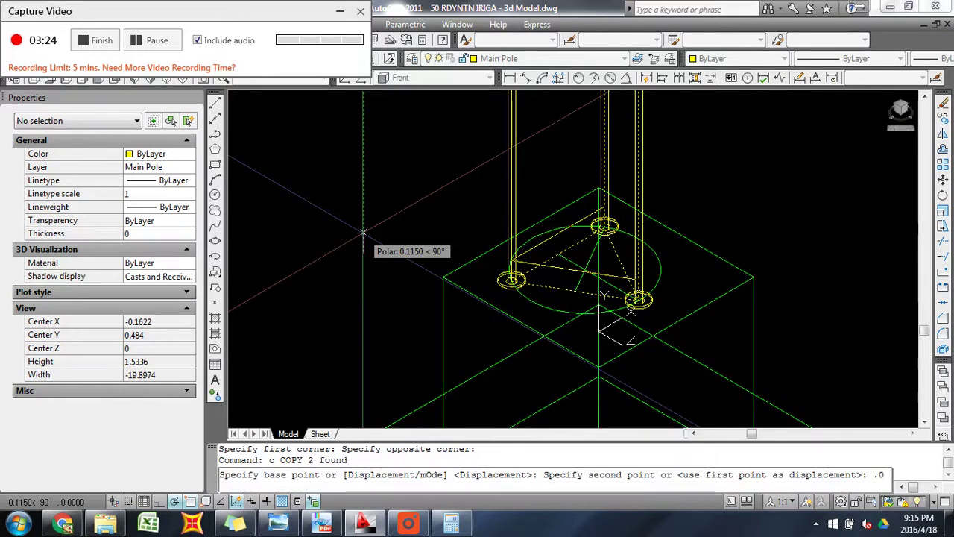
text(5)
key(Return)
key(Escape)
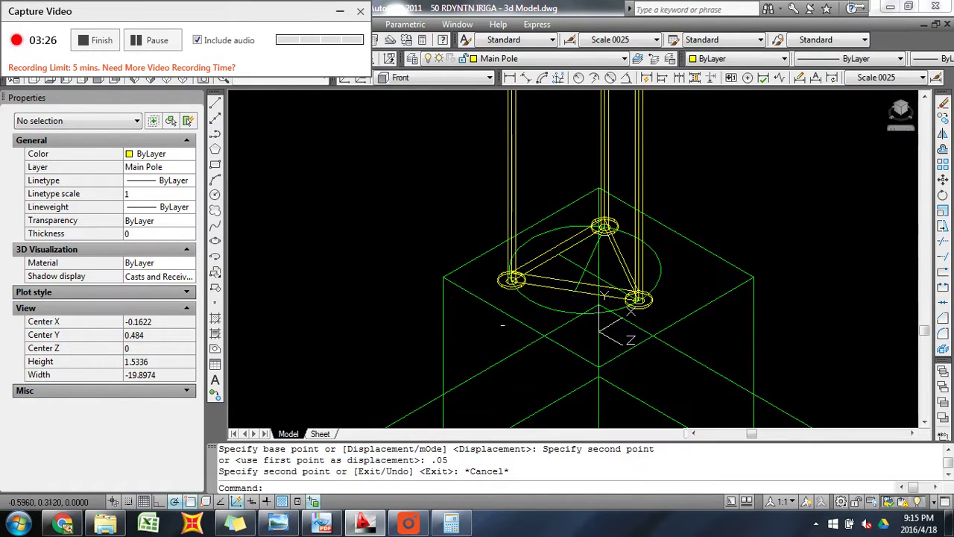
click(340, 13)
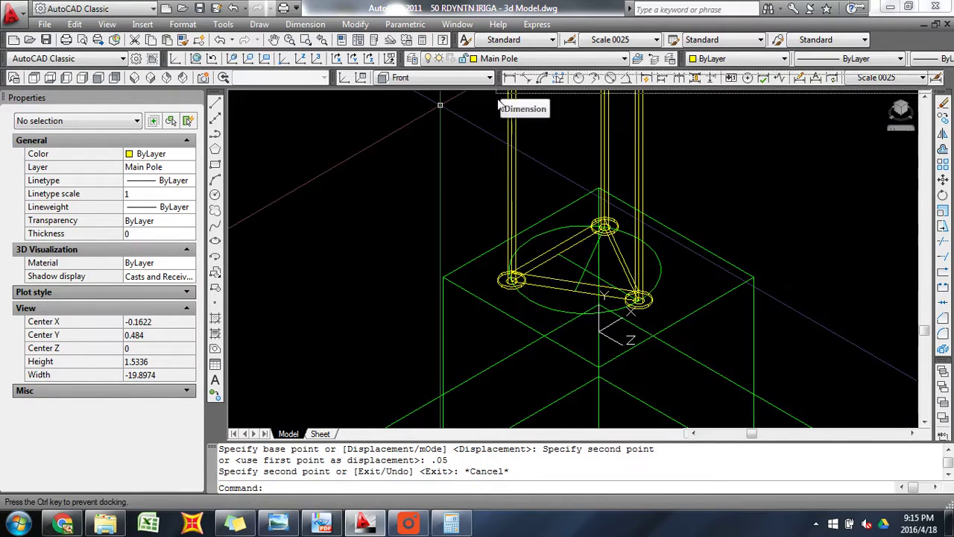
- Close the Dimension toolbar, show 3D Navigation tools, and orbit to view the footing from above
drag(505, 79, 556, 179)
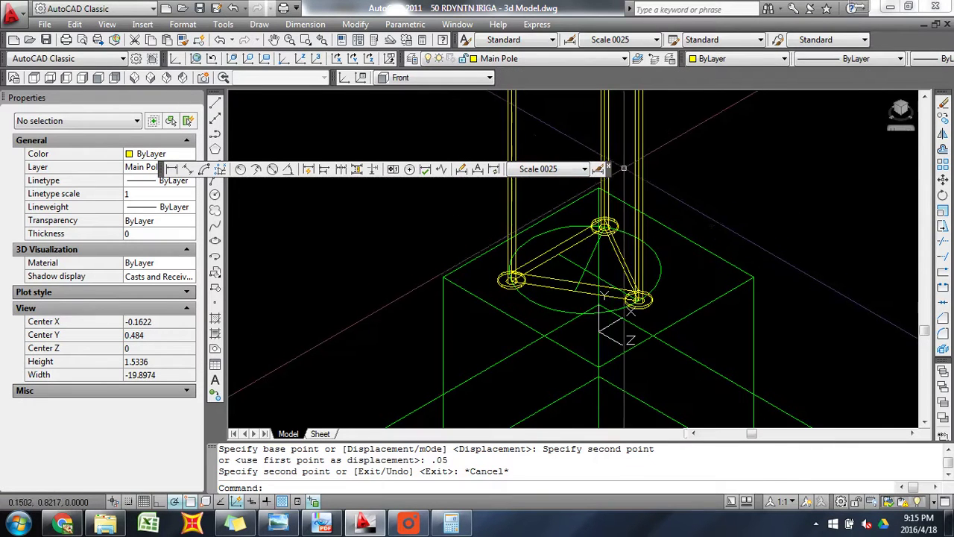
click(609, 169)
right_click(534, 80)
mouse_move(553, 91)
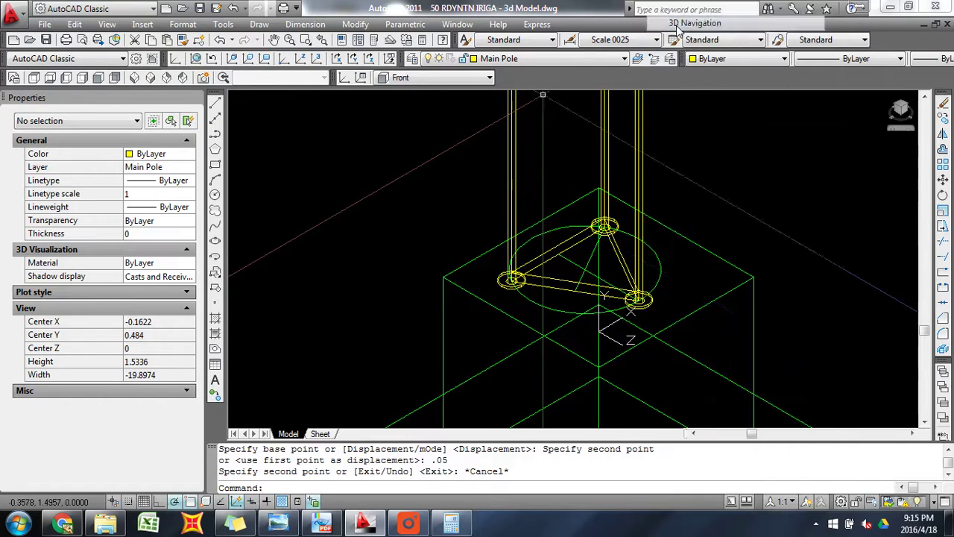
click(695, 22)
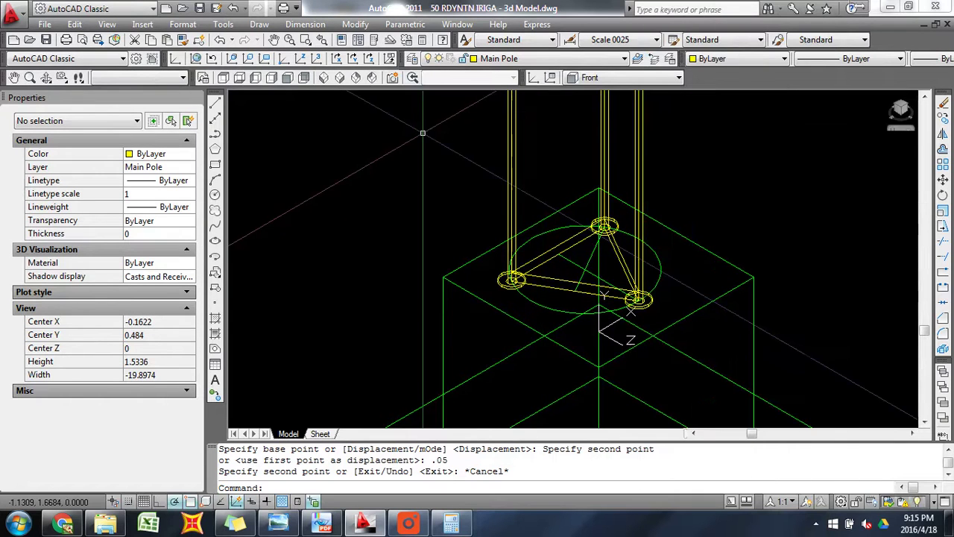
click(46, 77)
mouse_move(565, 313)
mouse_down()
mouse_move(518, 282)
mouse_move(404, 295)
mouse_move(576, 295)
mouse_up()
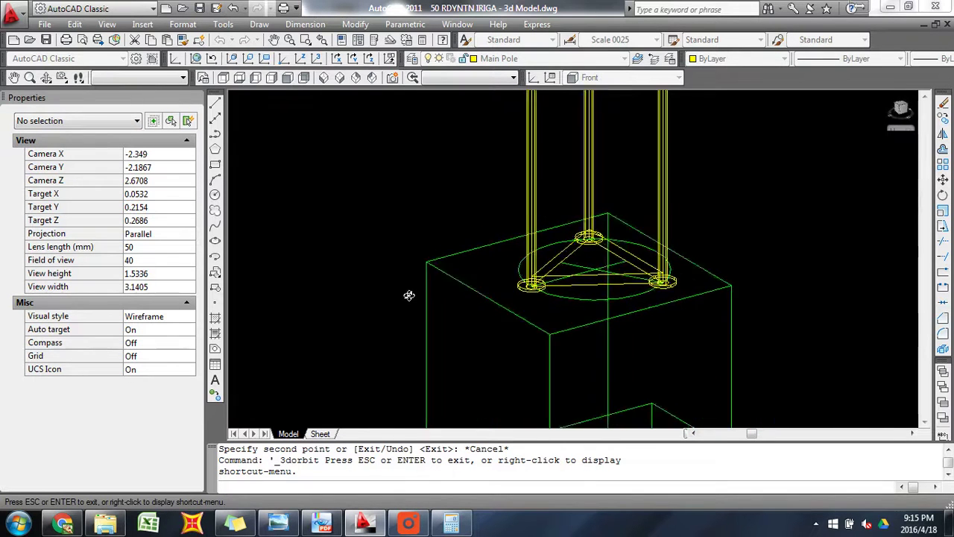
- Move the triangle polyline 0.05 up the legs, above the base washers
key(Escape)
click(577, 286)
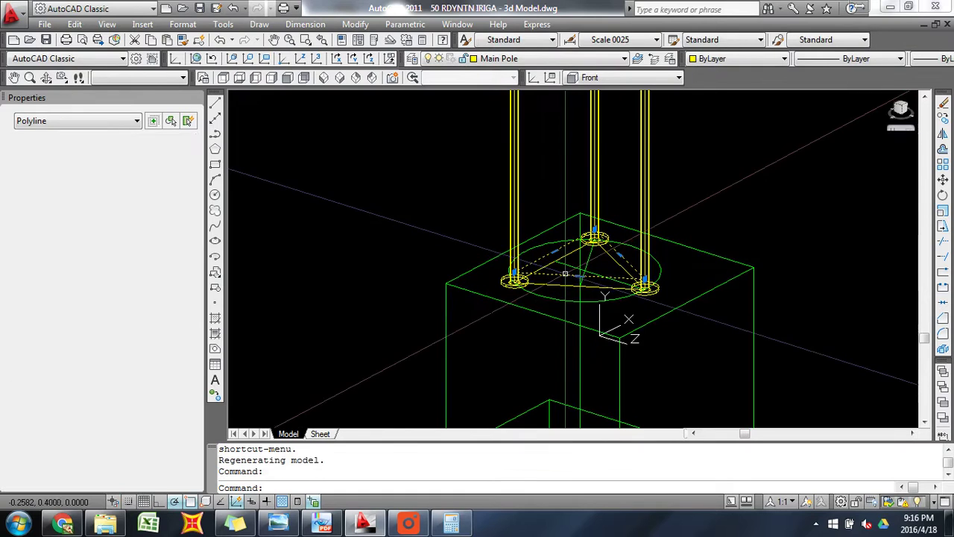
text(m)
key(Return)
click(406, 246)
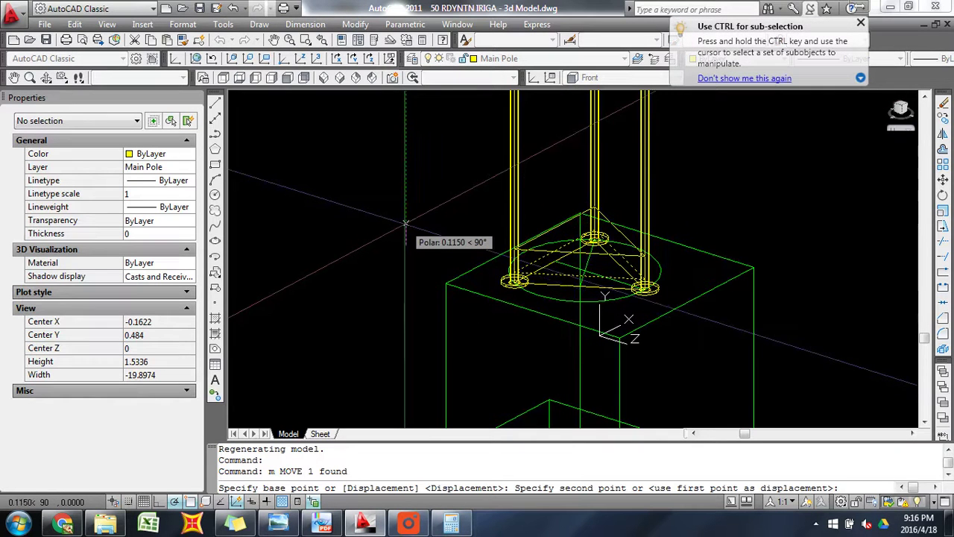
text(5)
key(Return)
key(Escape)
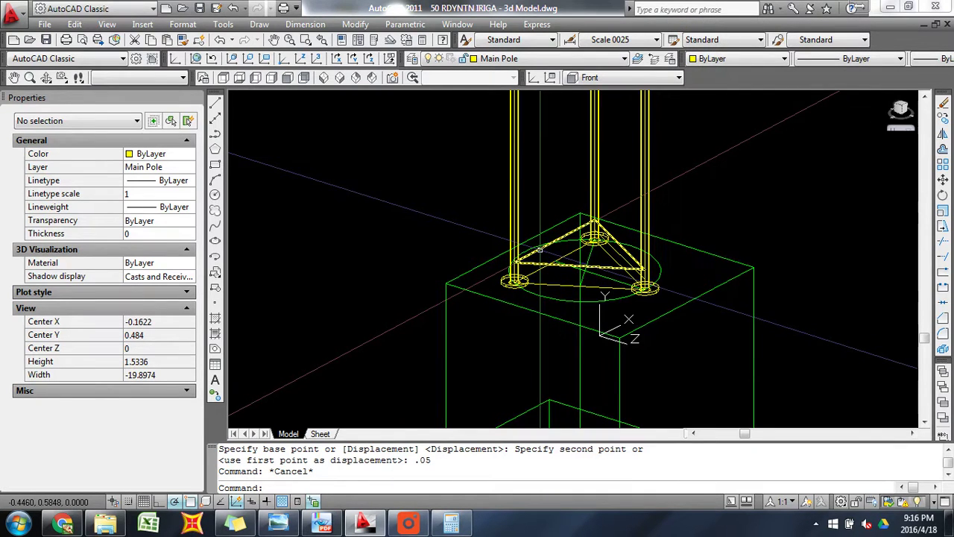
text('p)
key(Return)
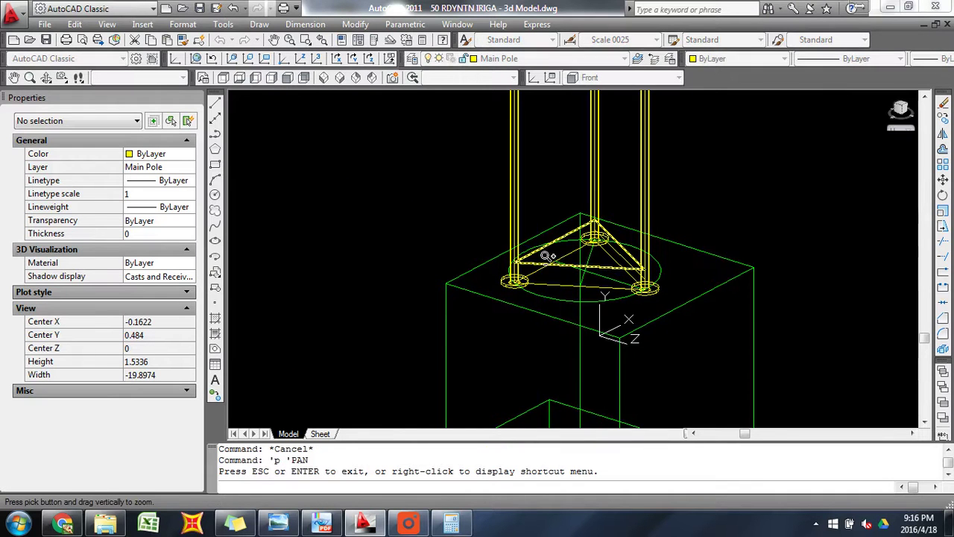
- Reset the UCS to World, then align it to the bracing triangle's 3D face
shift+middle_drag(545, 265, 558, 170)
key(Escape)
text(ucs)
key(Return)
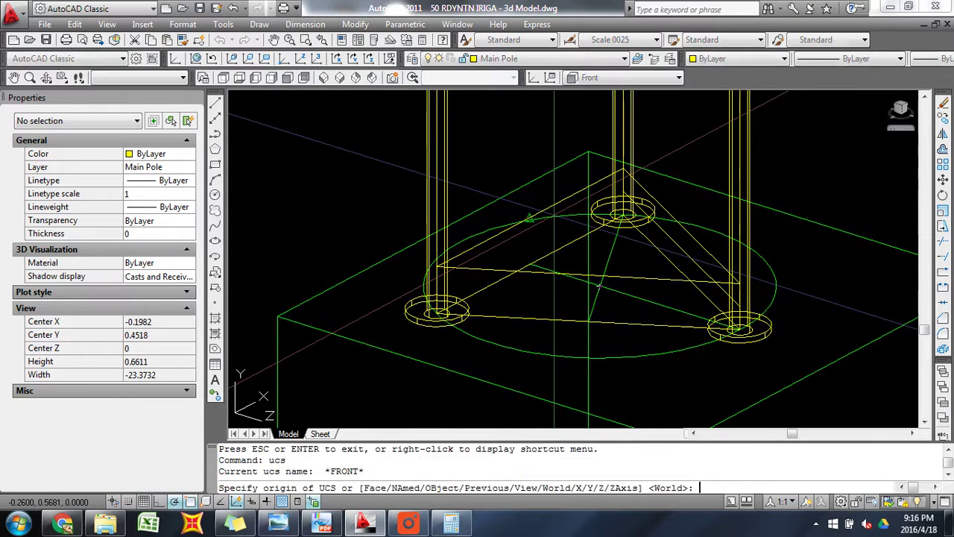
text(w)
key(Return)
text(u)
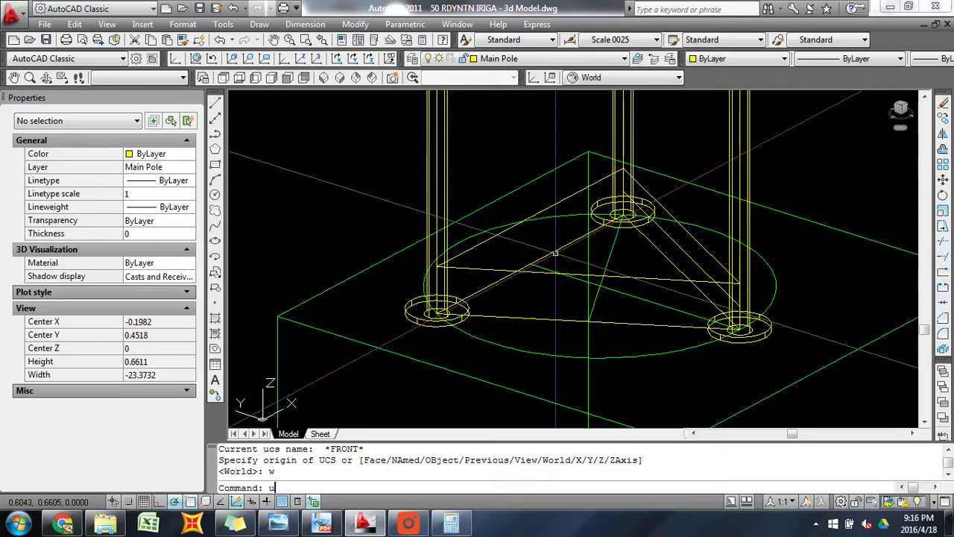
text(cs)
key(Return)
text(e)
key(Return)
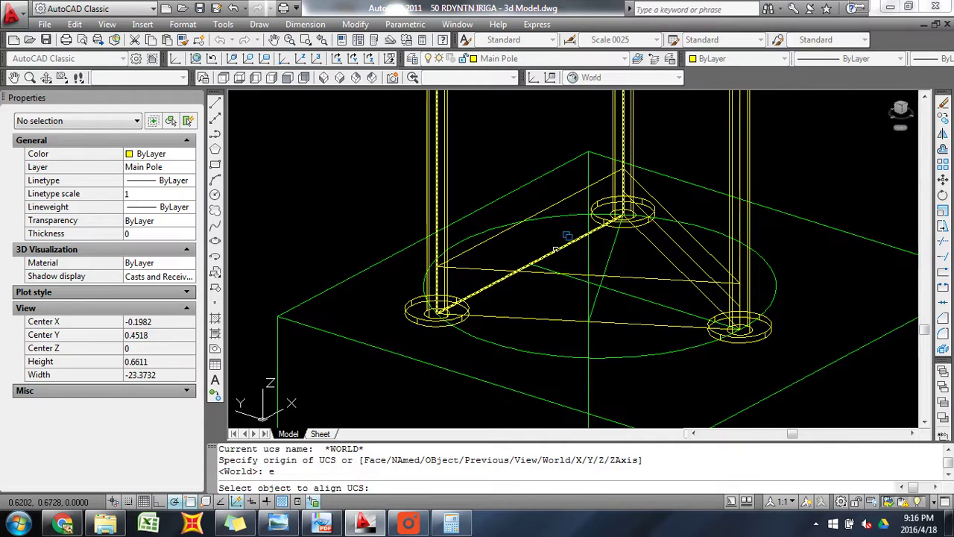
click(567, 237)
click(602, 300)
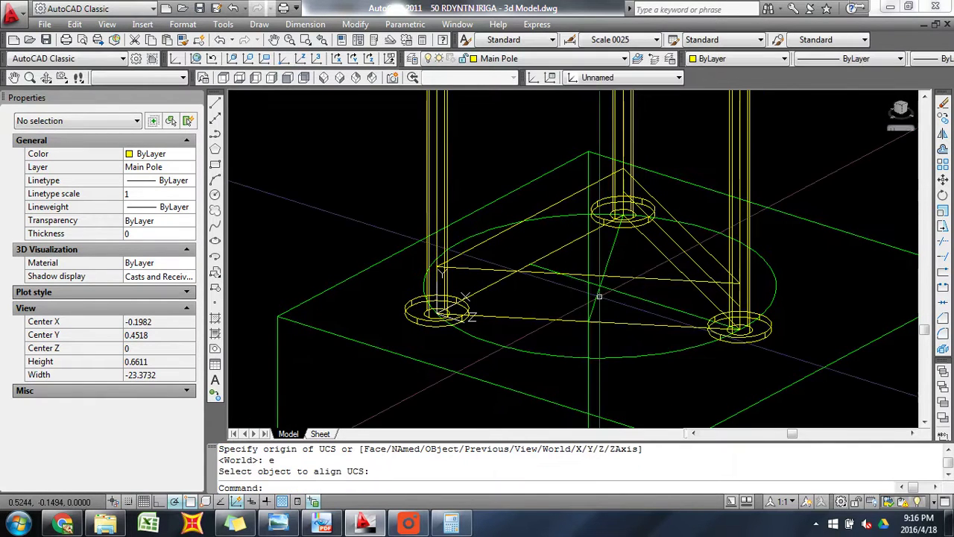
- Draw a 0.016-diameter circle centred on the triangle's left-leg corner
text(ci)
key(Return)
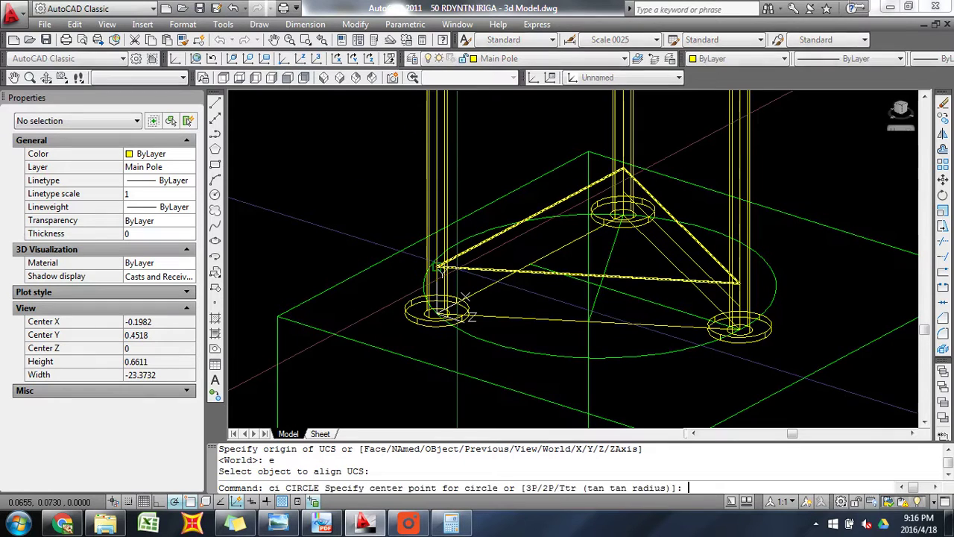
click(438, 266)
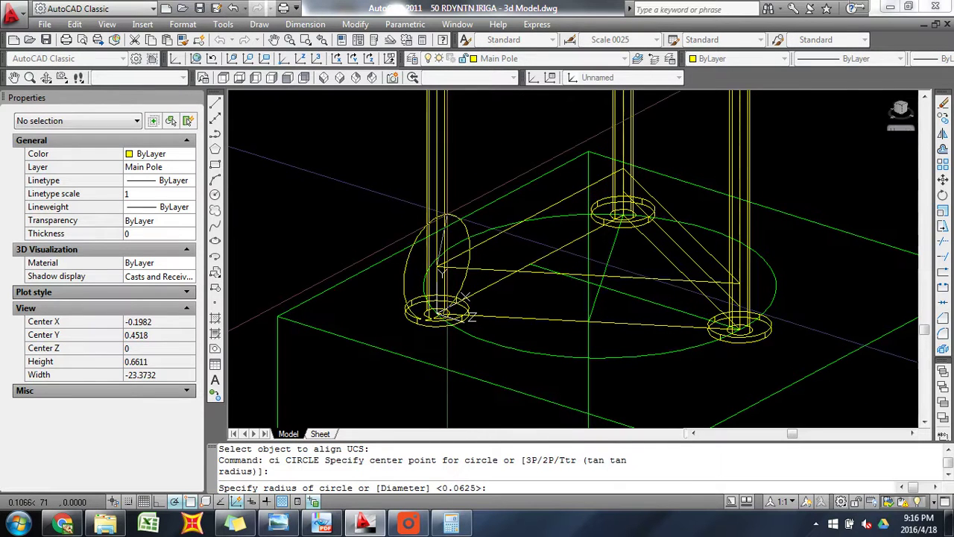
text(d)
key(Return)
text(.016)
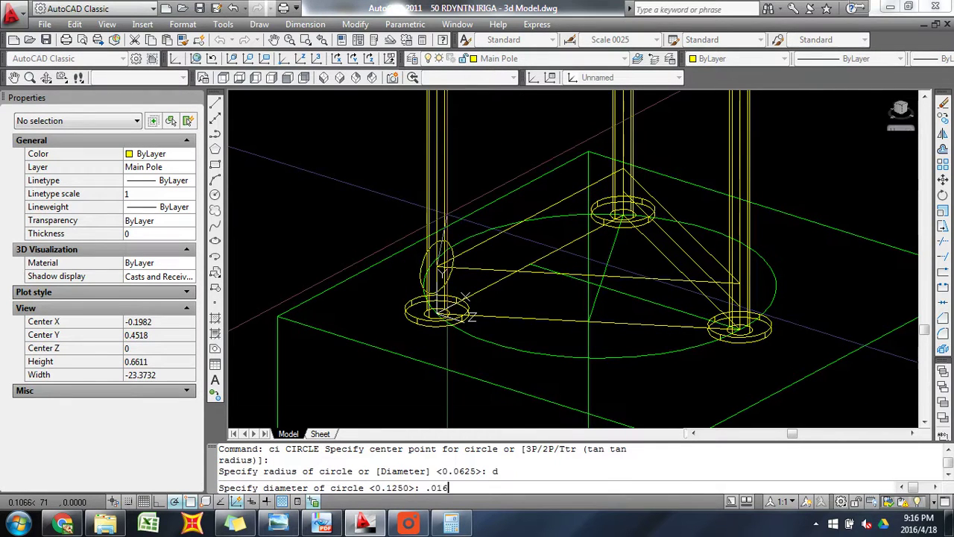
key(Return)
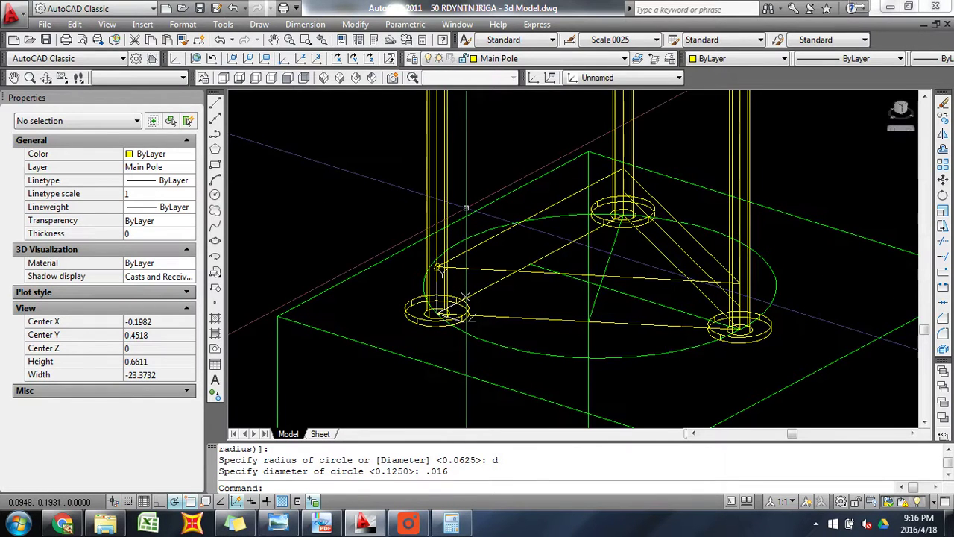
- Rotate the UCS 90° about the X axis, then undo that rotation
text(ucs)
key(Return)
text(x)
key(Return)
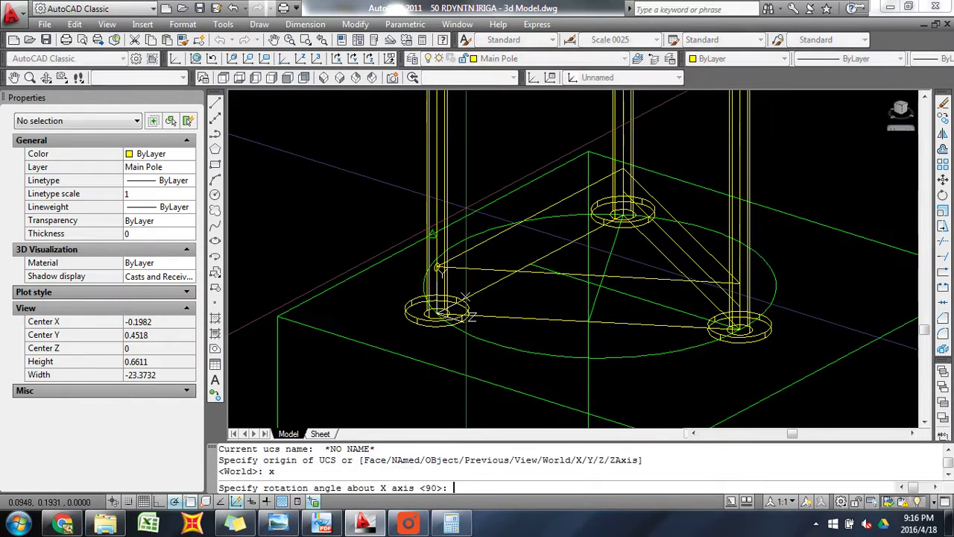
text(90)
key(Return)
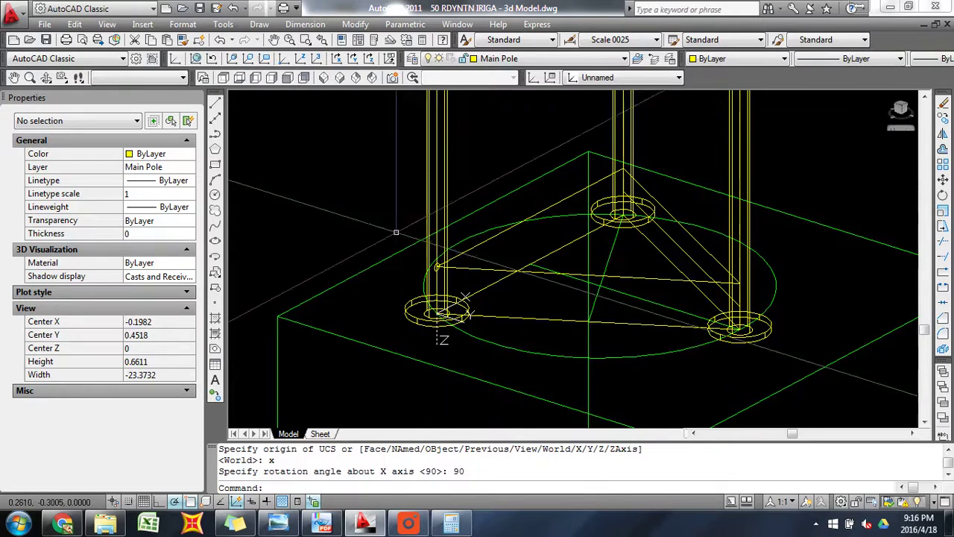
click(386, 222)
key(Escape)
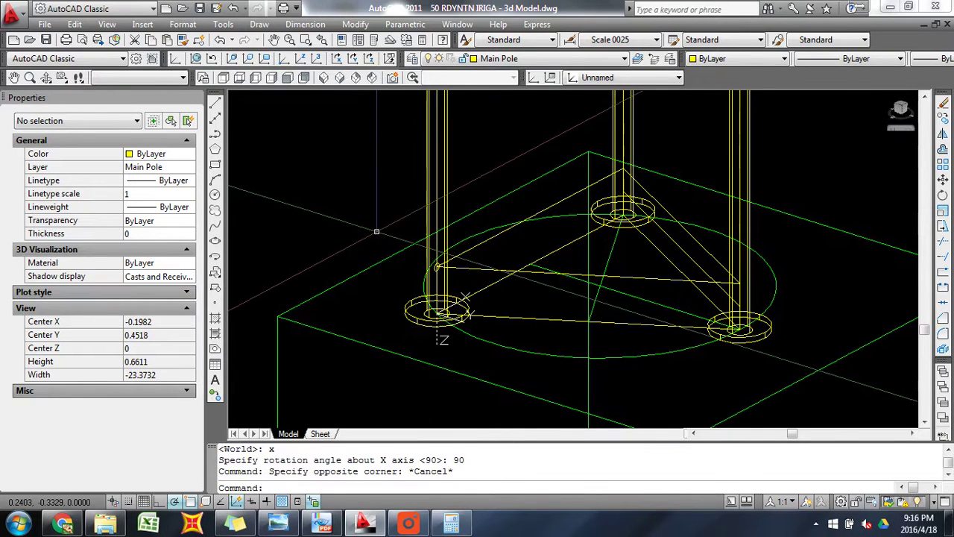
key(Escape)
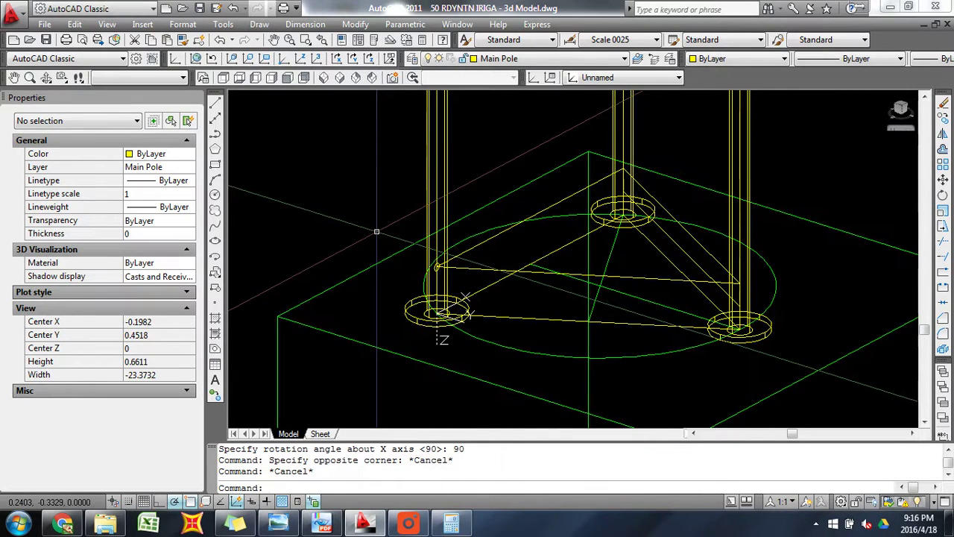
text(u)
key(Return)
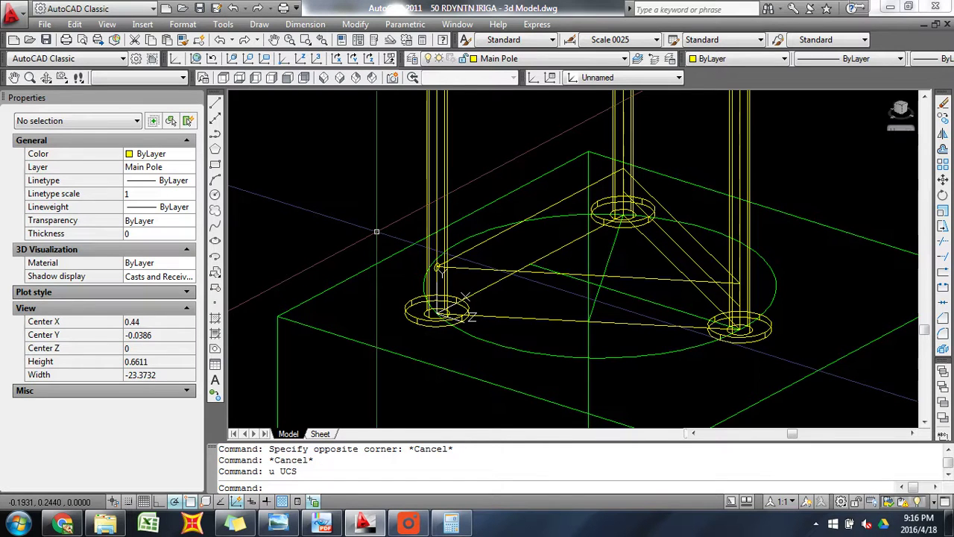
- Window-select the small circle and begin a UCS rotation about Y, then cancel it
click(359, 216)
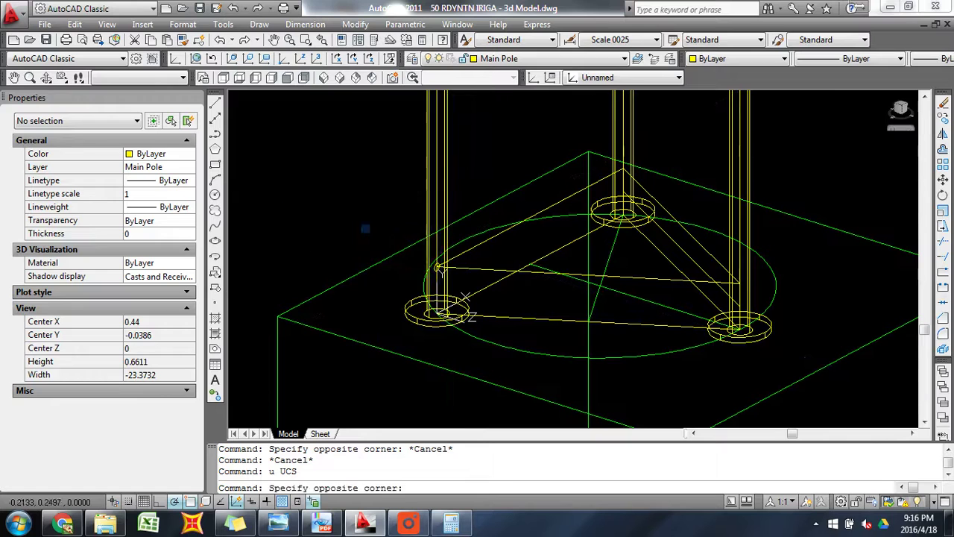
click(466, 292)
text(ucs)
key(Return)
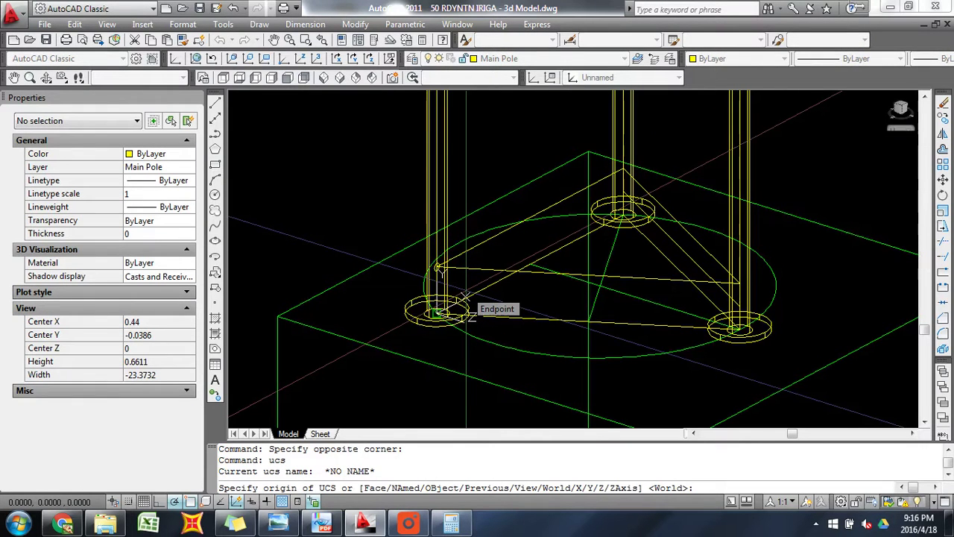
key(Return)
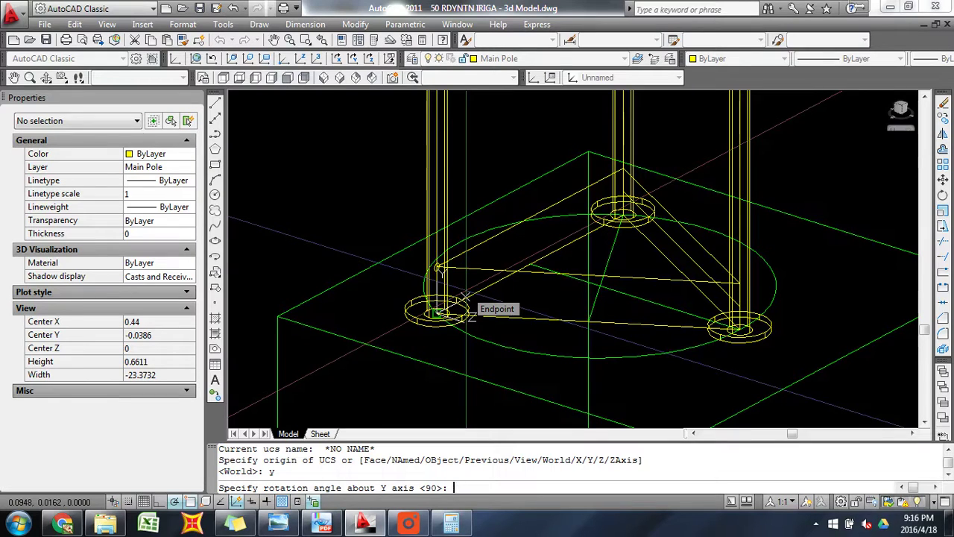
key(Escape)
key(Escape)
- Rotate the coordinate system -90° about its X axis
text(u)
key(Return)
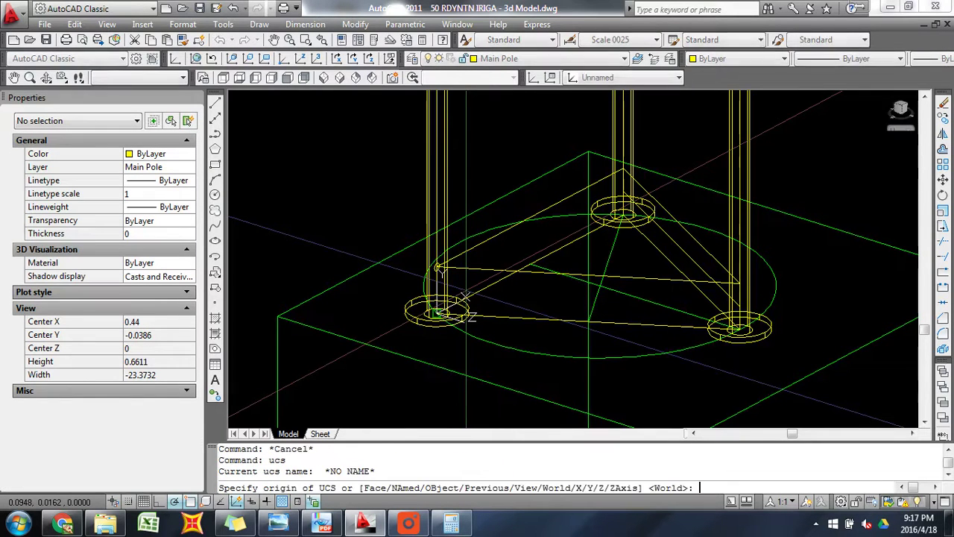
text(x)
key(Return)
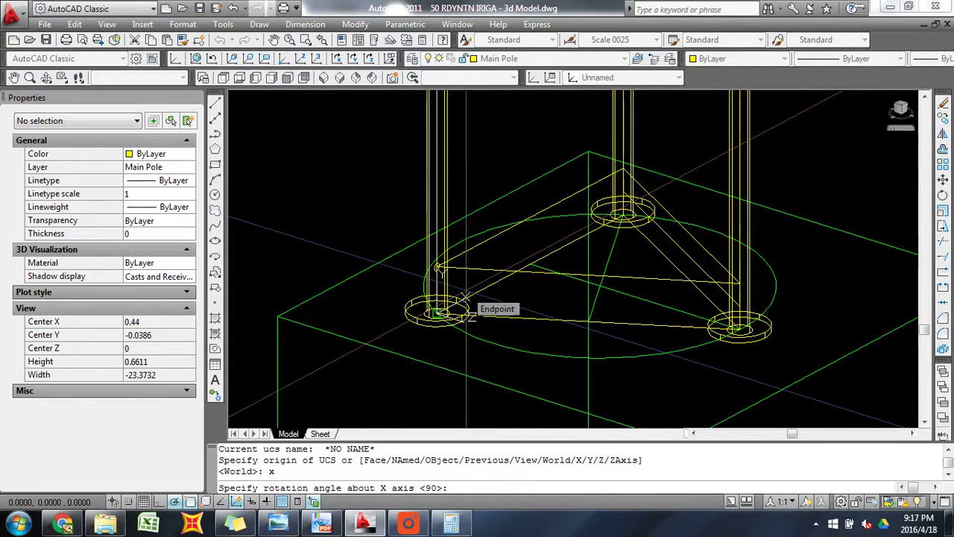
key(alt+minus)
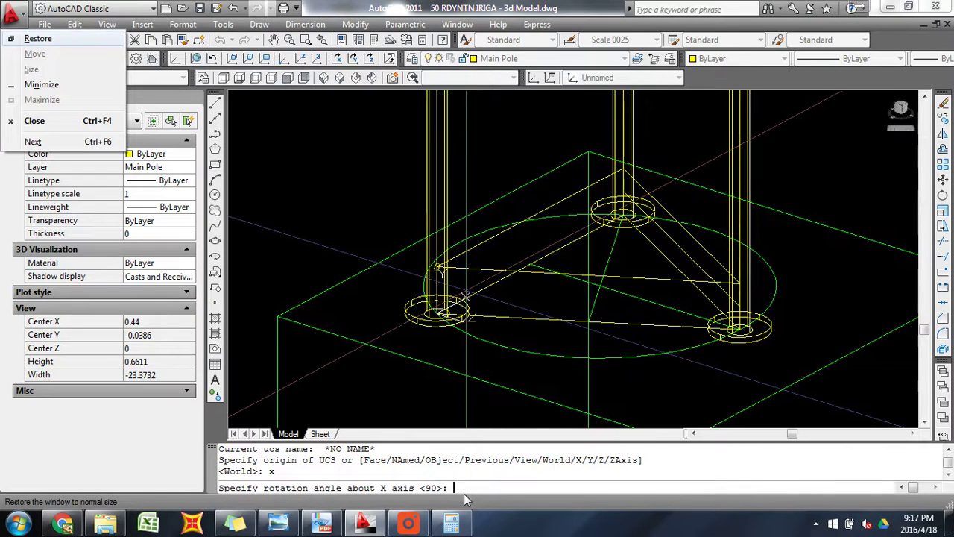
key(Escape)
text(-)
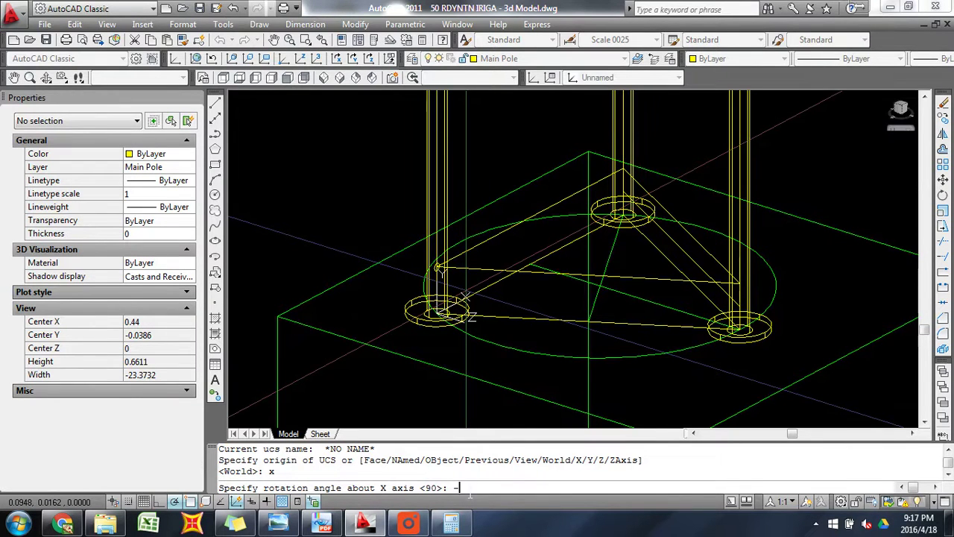
key(Return)
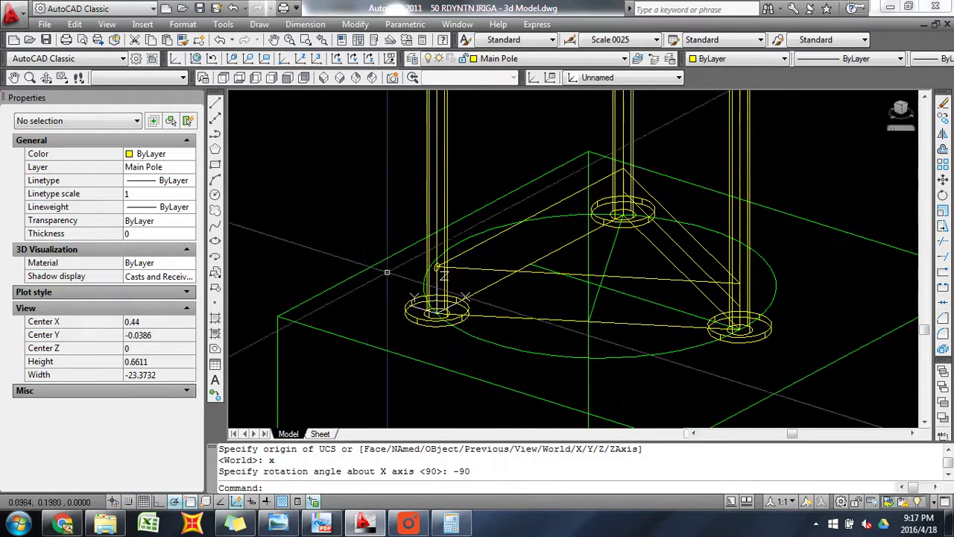
- Window-select the small circle at the left leg and start rotating it
click(341, 202)
click(459, 294)
right_click(393, 181)
click(425, 323)
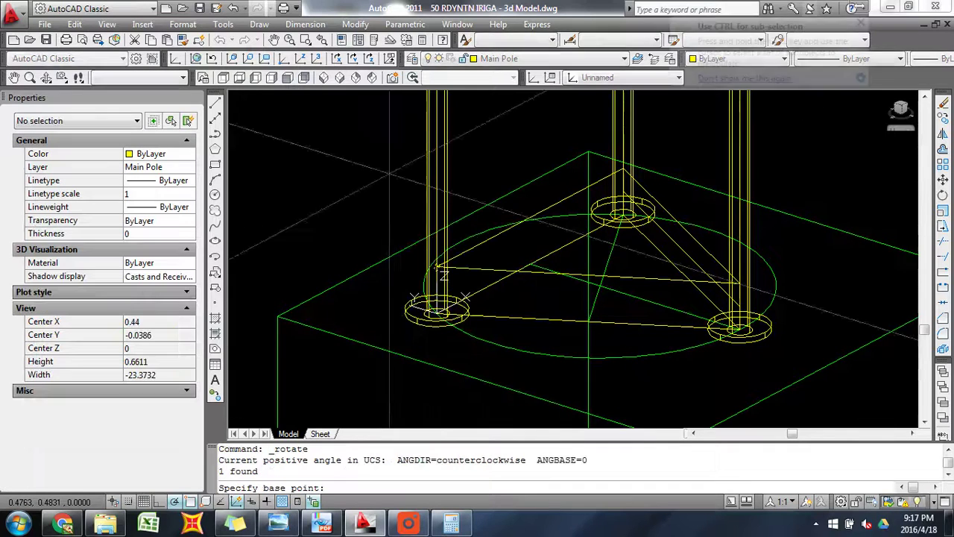